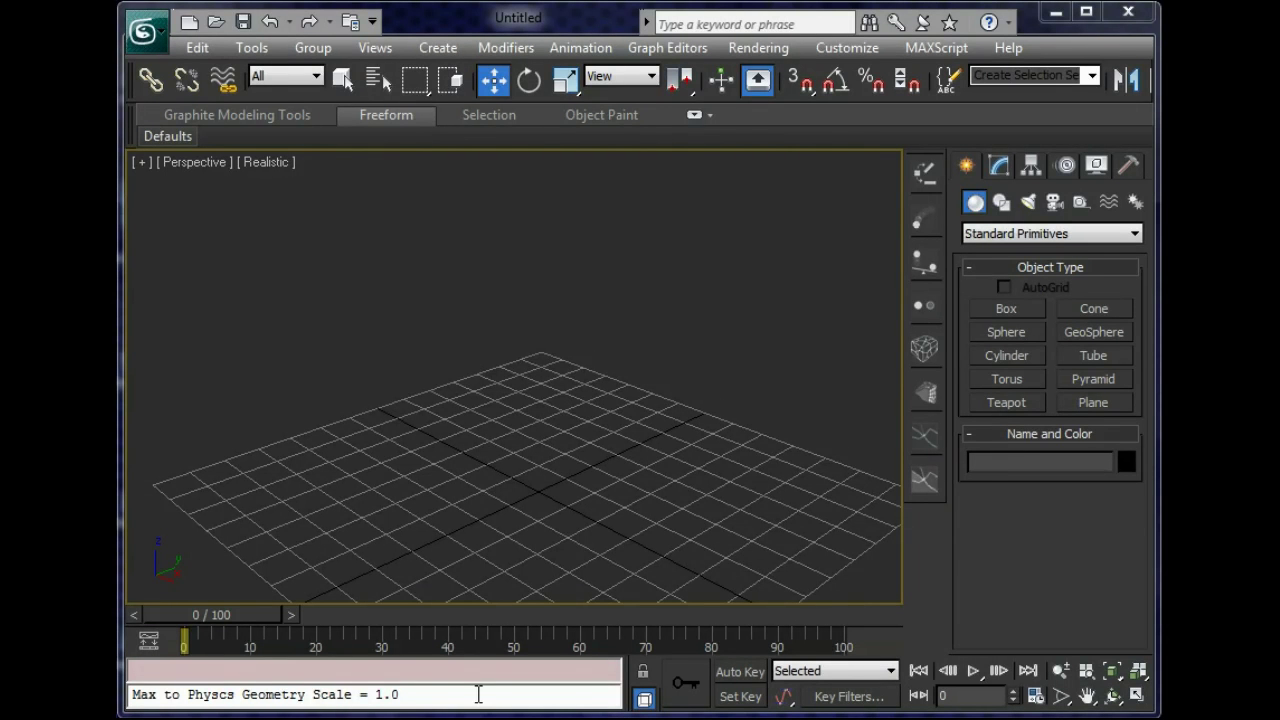
Create a red cylinder (radius 13,255, height 50,738) at the grid centre and lift it above the grid
left_click(1003, 355)
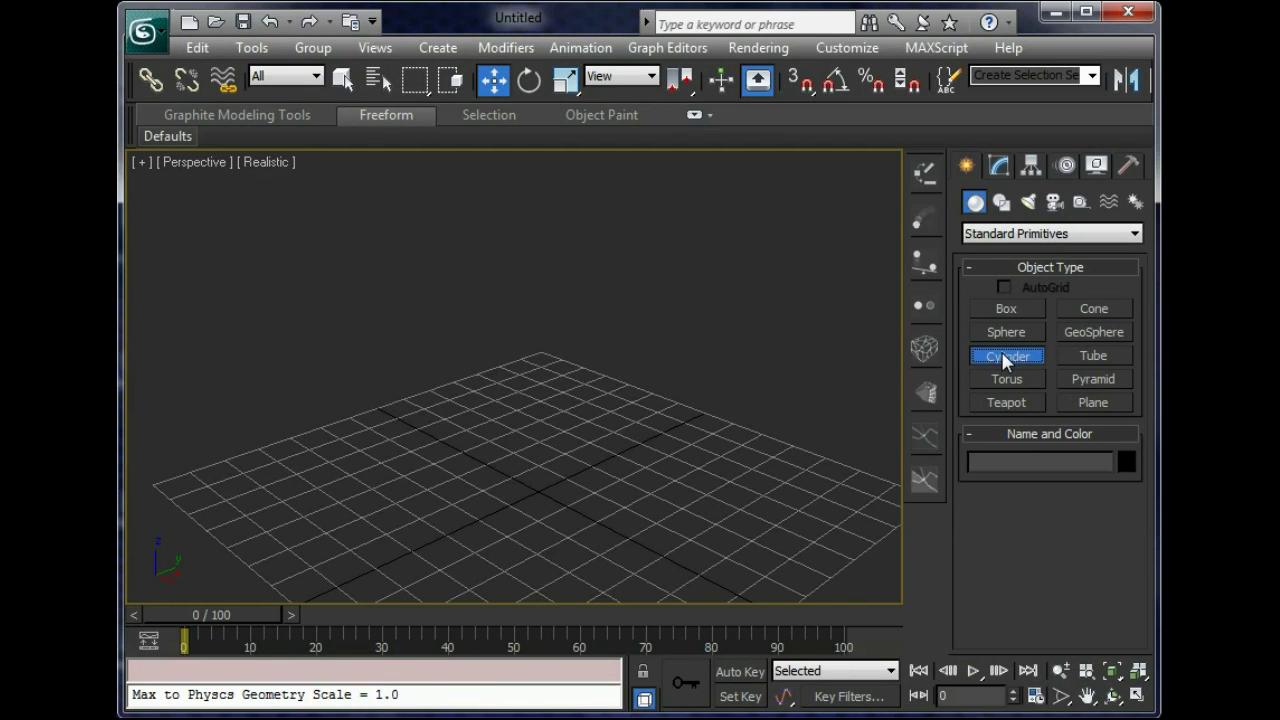
left_click_drag(542, 488, 583, 474)
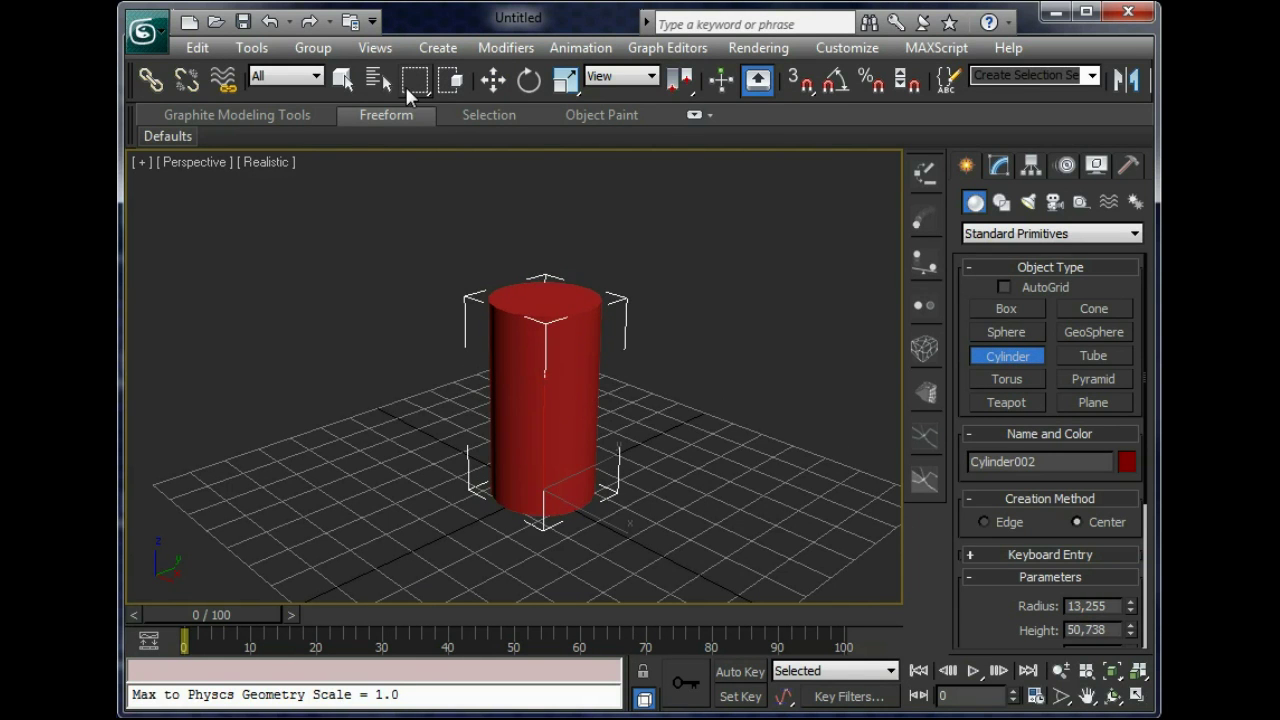
left_click(493, 80)
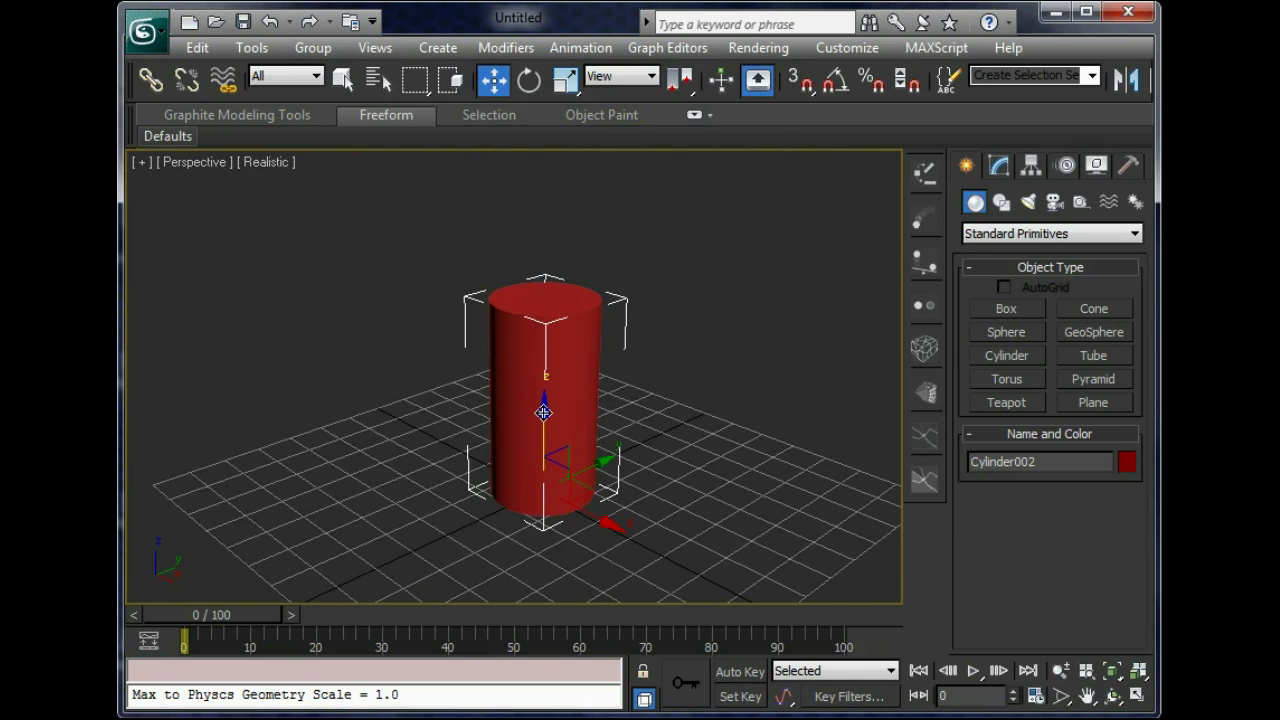
left_click_drag(543, 412, 531, 320)
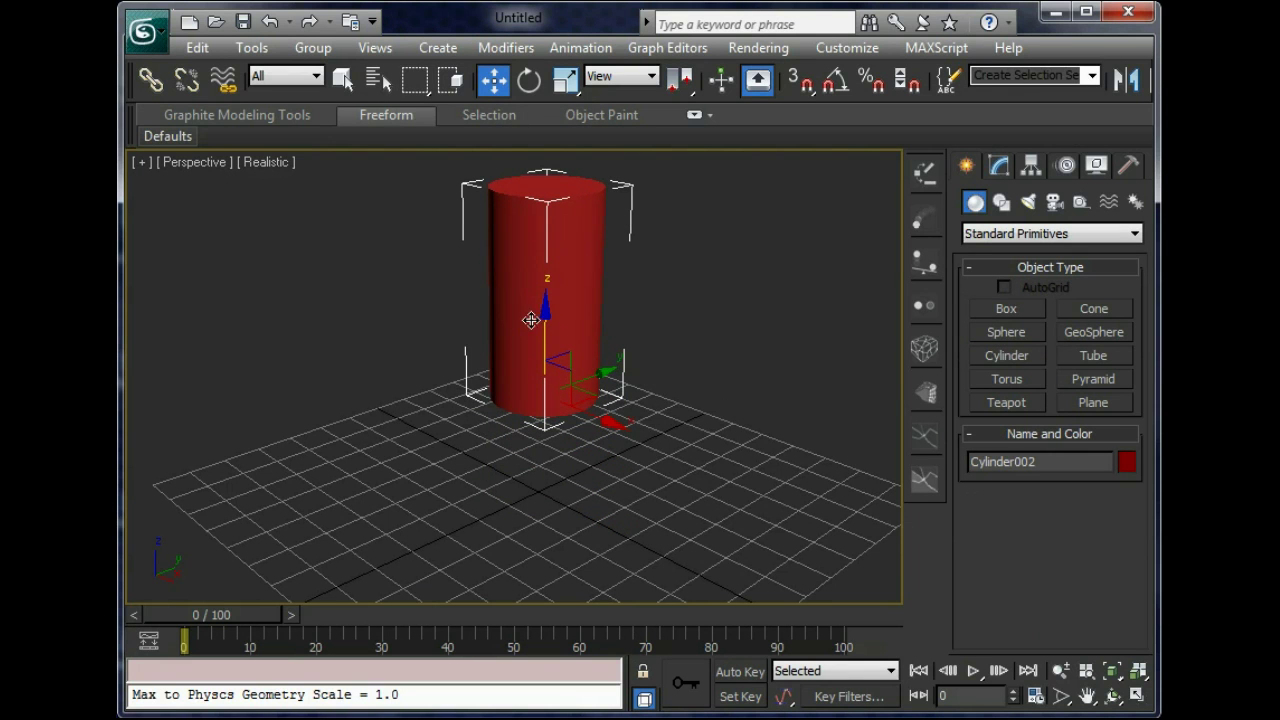
Configure Shatter It for Cylinder002 with 208 shards, Wood Splinters style and the largest (L) cut axis
left_click(909, 358)
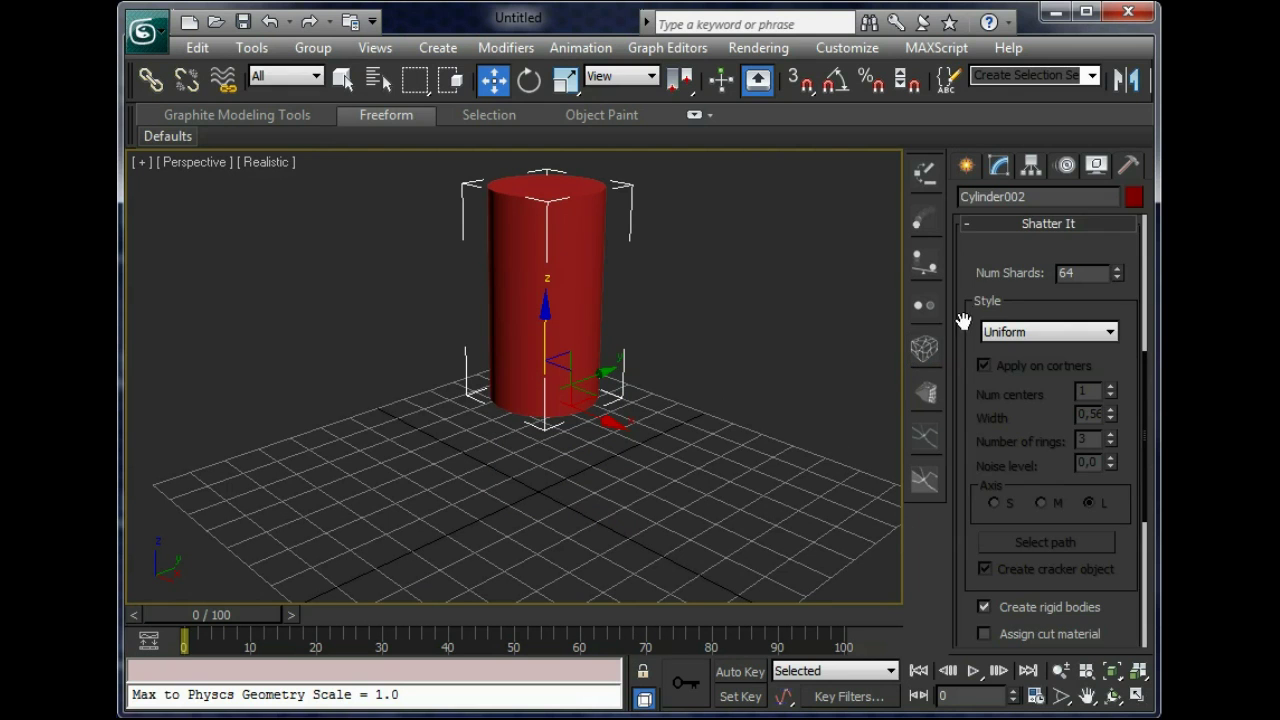
left_click_drag(1116, 270, 1120, 223)
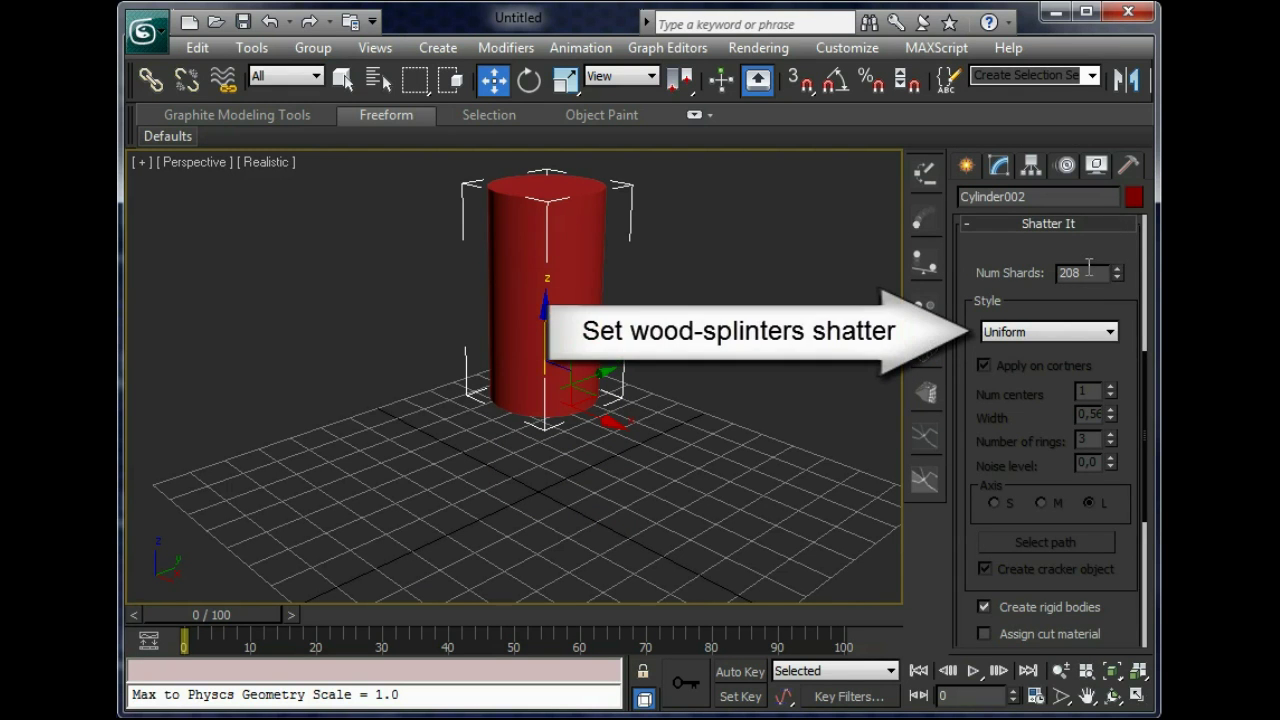
left_click(1108, 334)
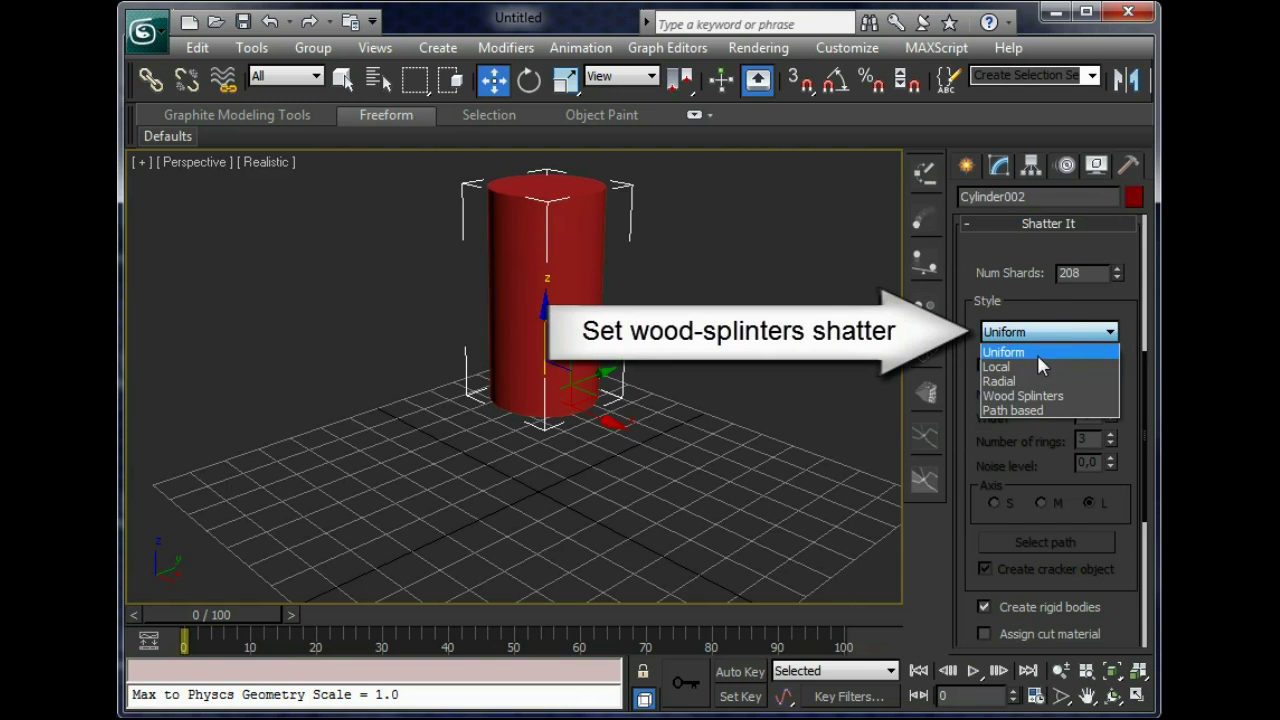
left_click(1008, 400)
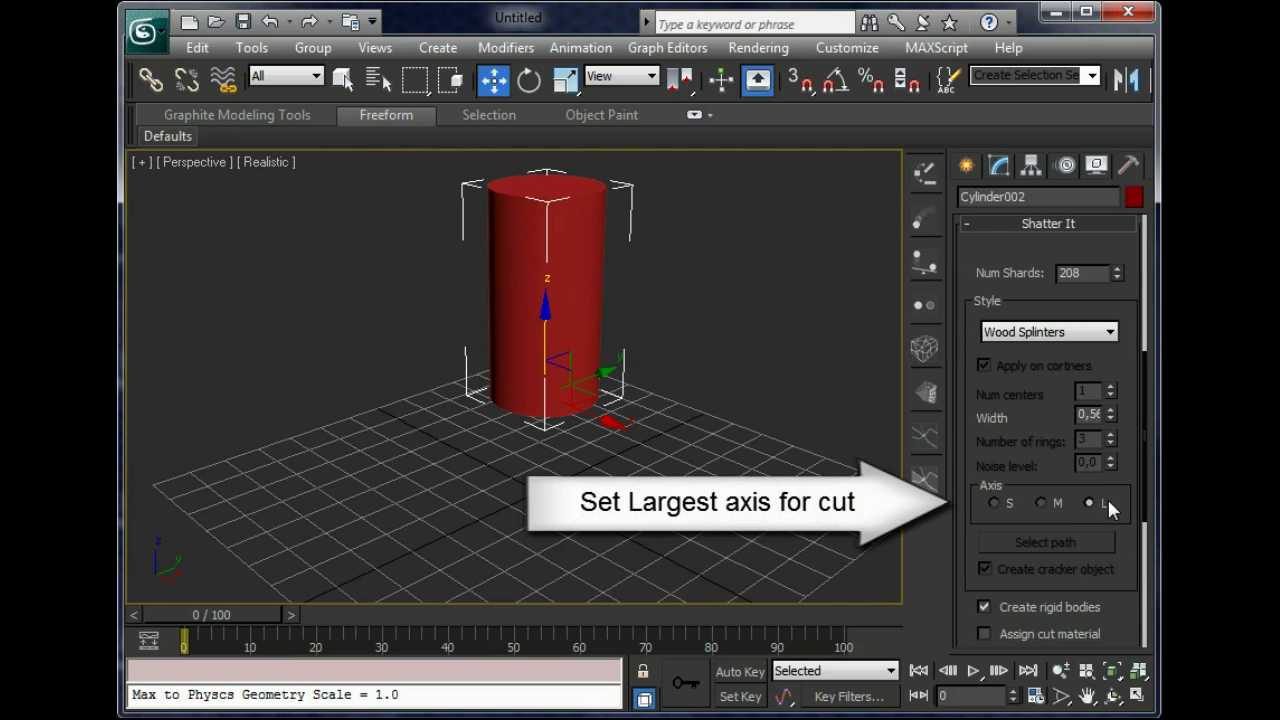
left_click_drag(1126, 497, 1131, 306)
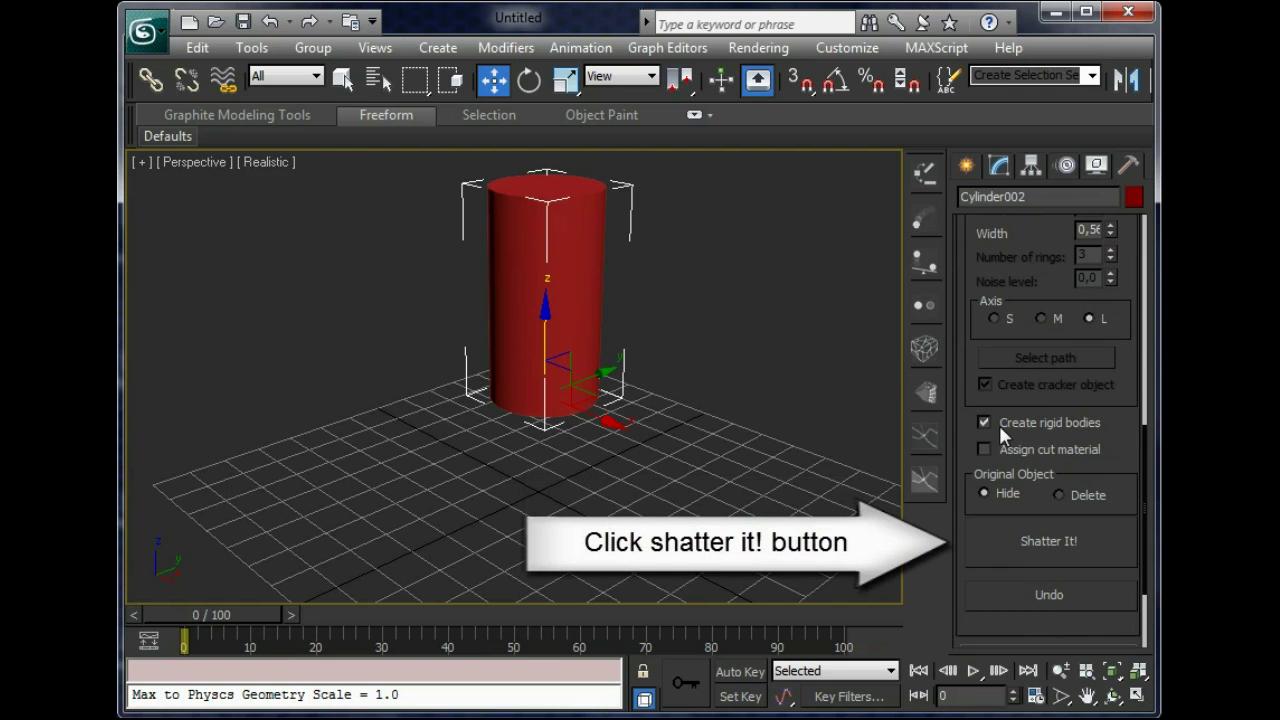
Shatter the cylinder into 208 fragments and orbit the view around the result
left_click(1022, 558)
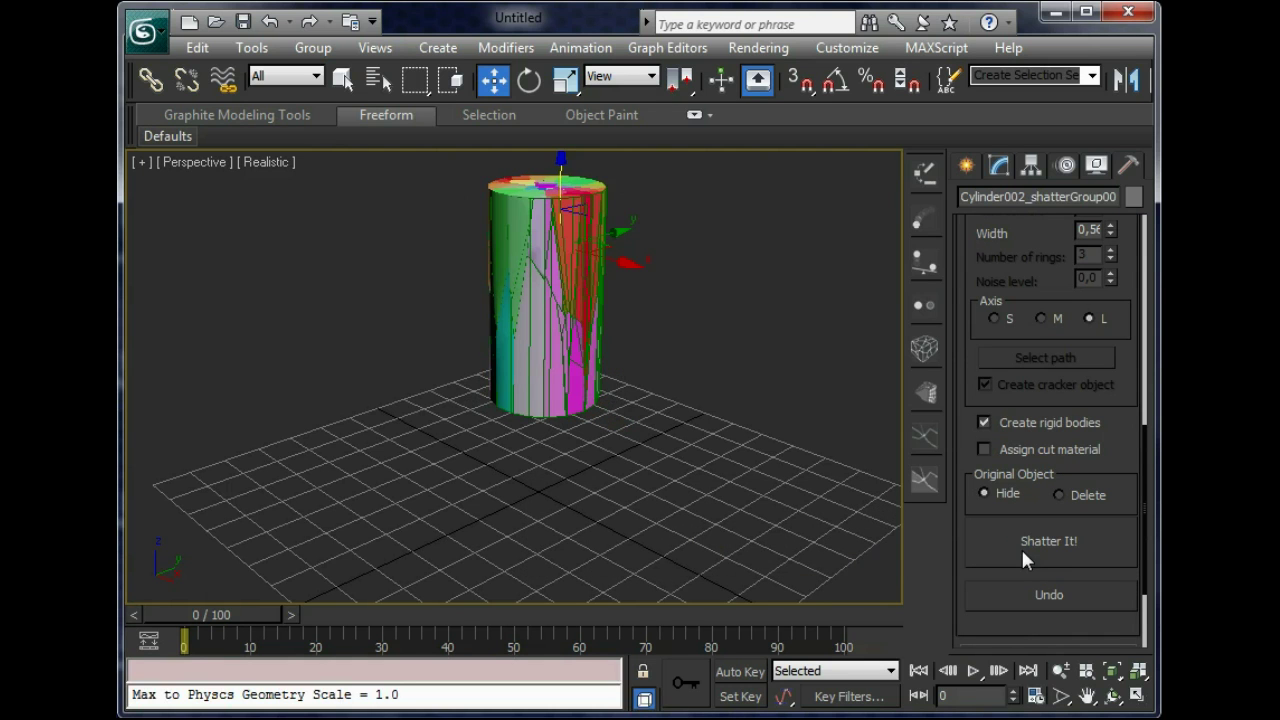
middle_click_drag(735, 378, 672, 392)
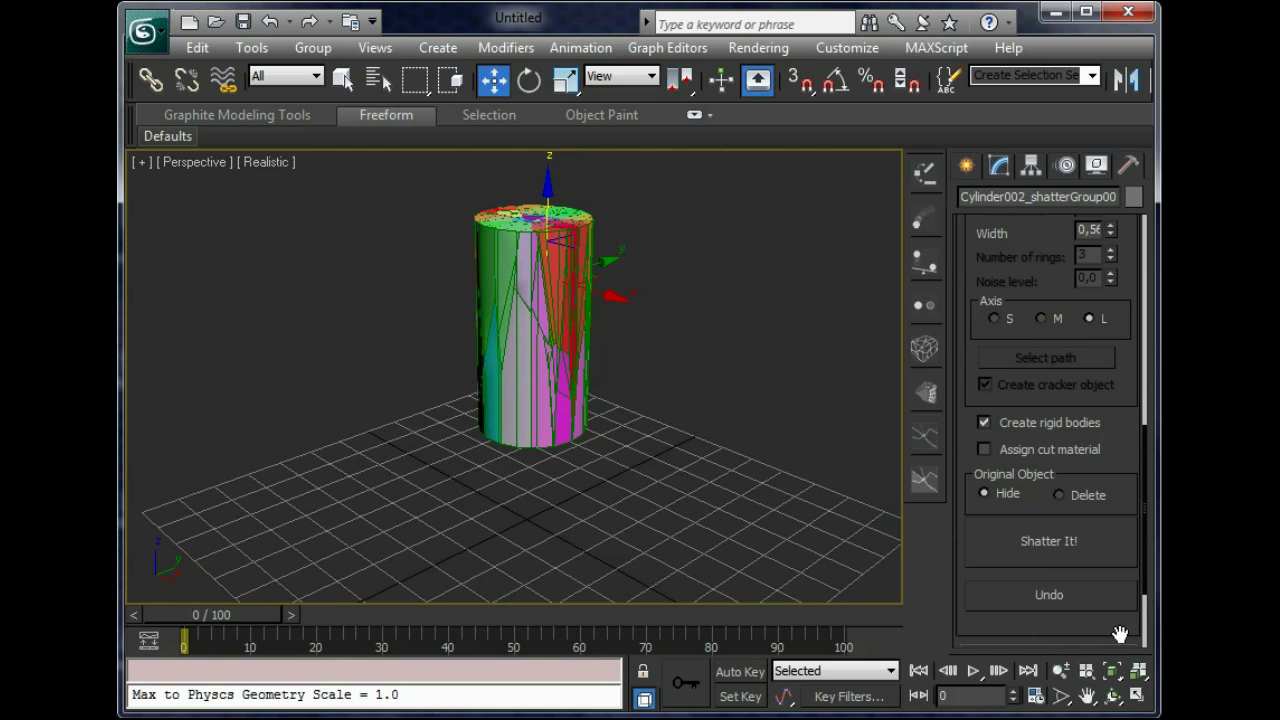
left_click(1111, 696)
left_click_drag(571, 354, 529, 343)
Box-select all the fragments, recolour them dark olive yellow, then deselect
left_click(342, 80)
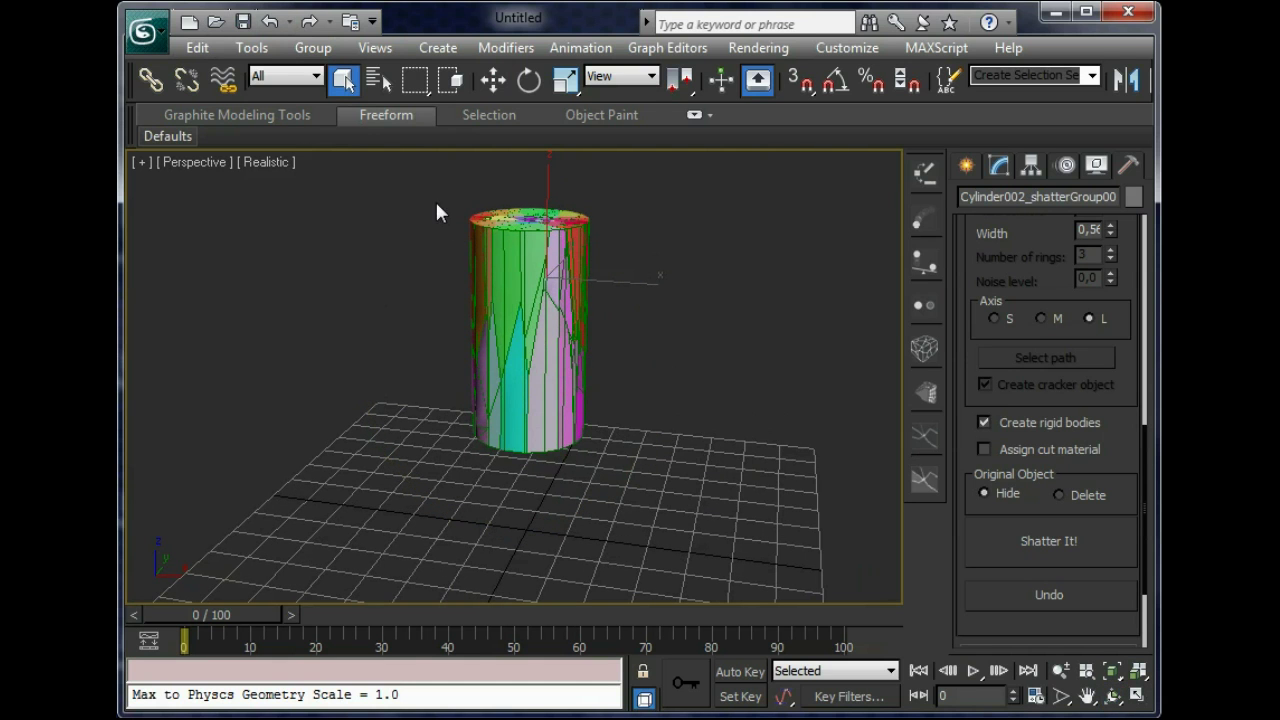
left_click_drag(434, 202, 688, 452)
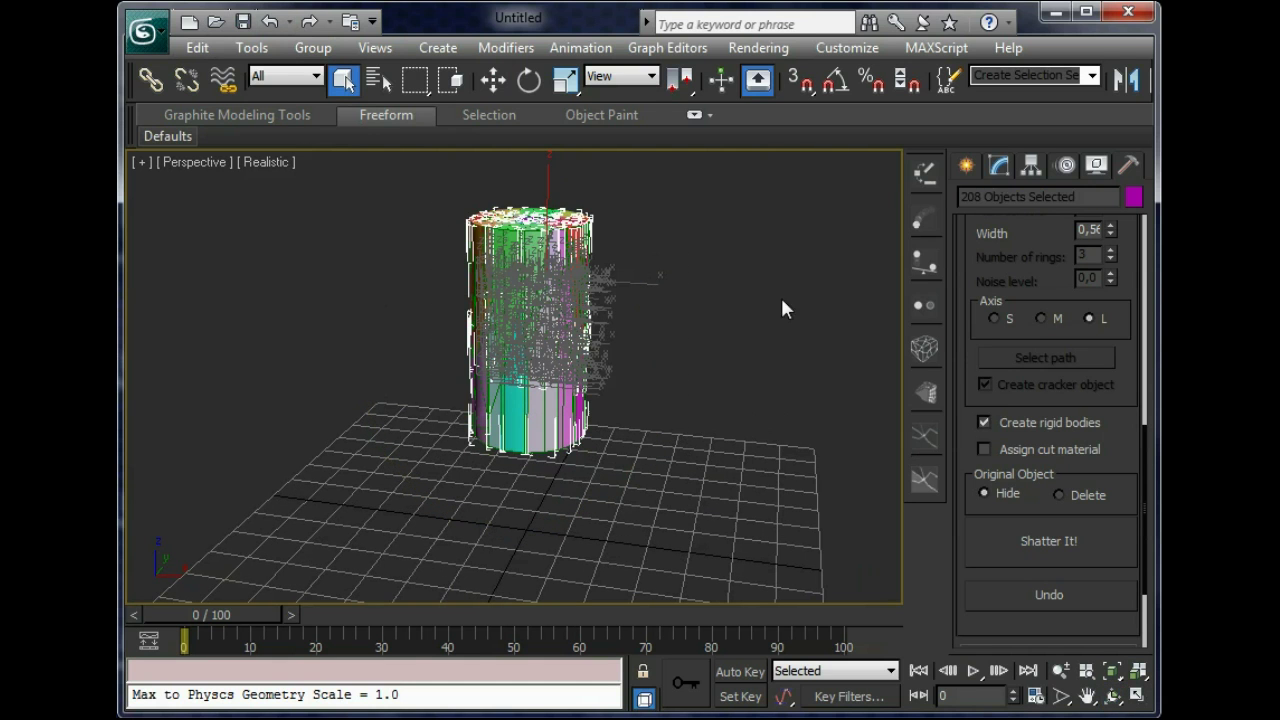
left_click(1133, 198)
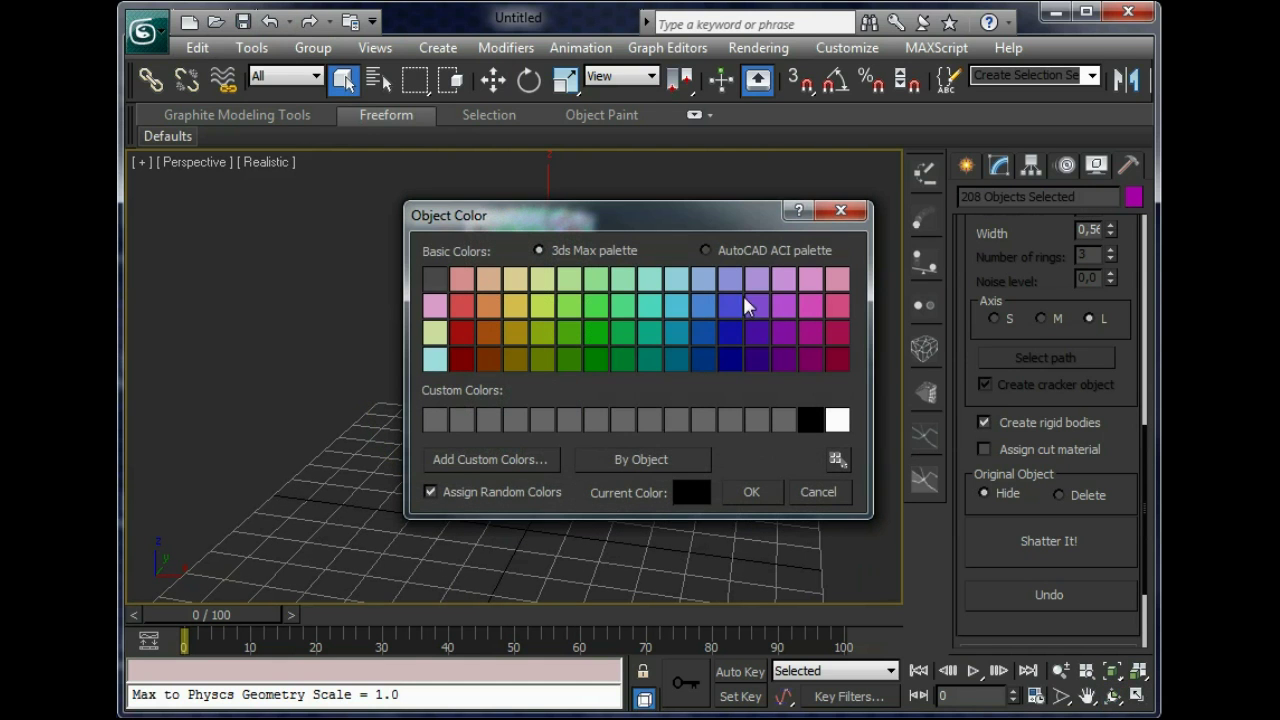
left_click(514, 358)
left_click(752, 494)
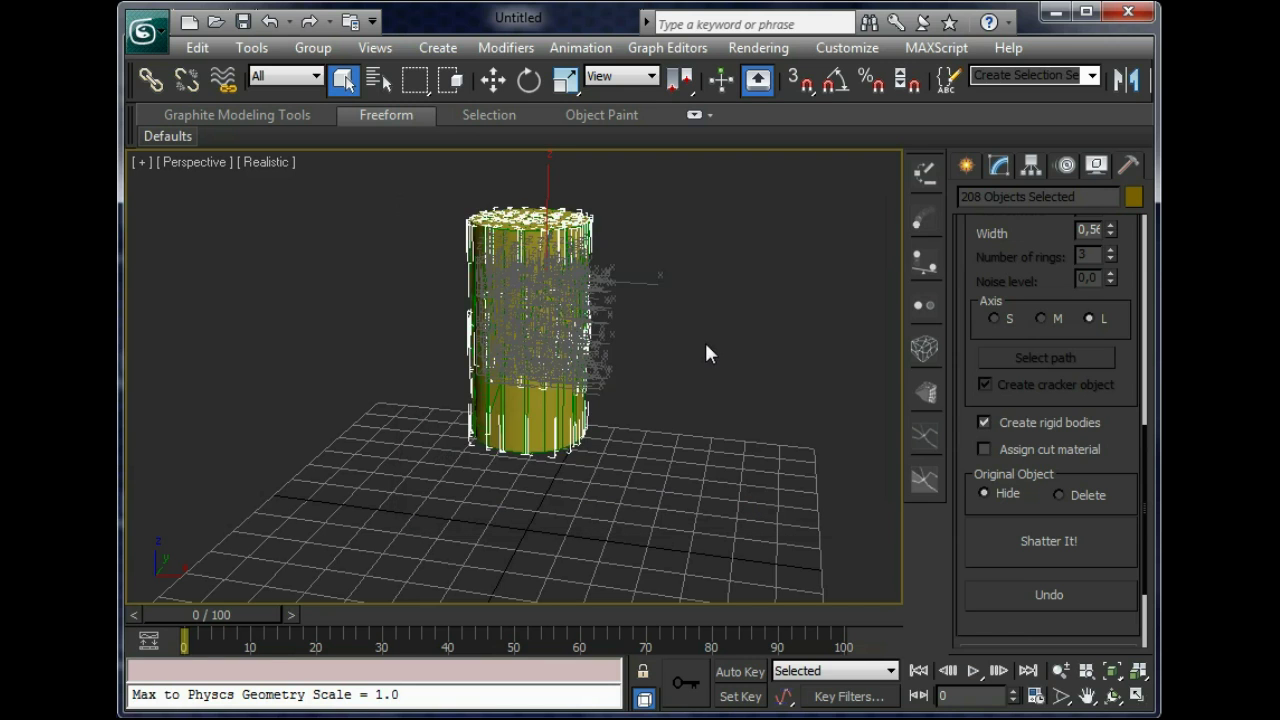
left_click(705, 345)
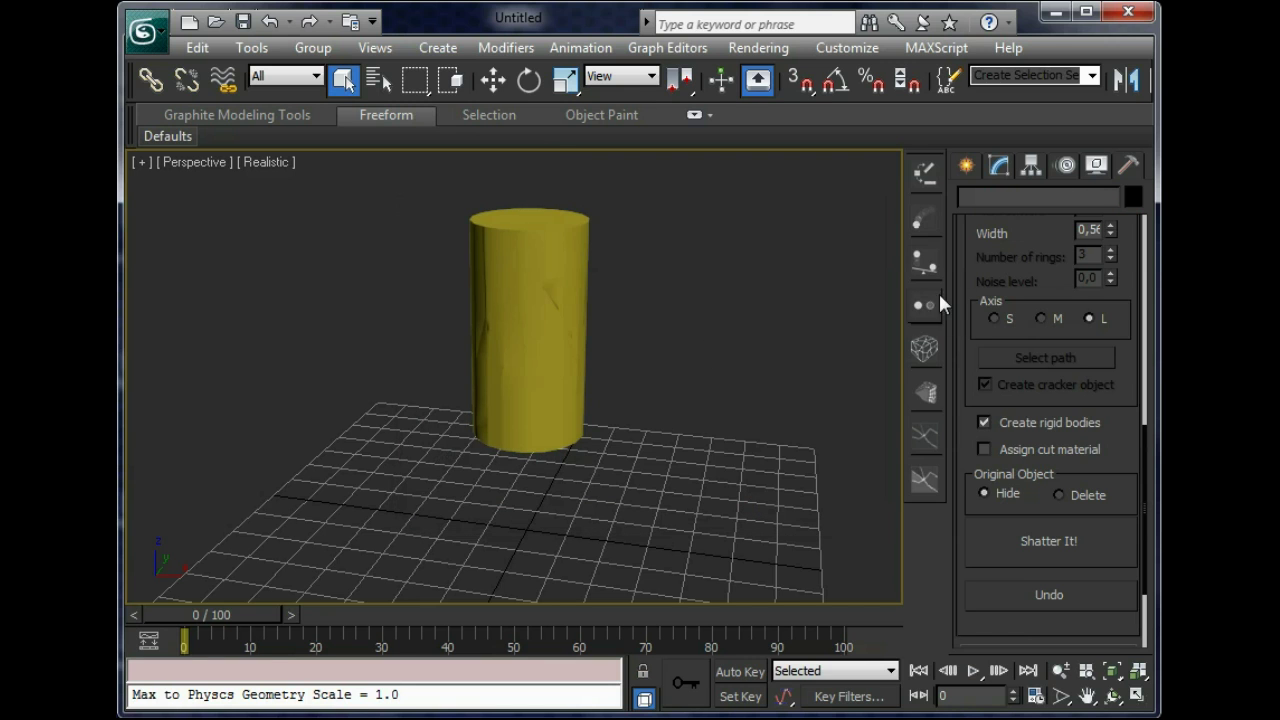
Turn on Use grid as ground in the physics Simulation Options
left_click(920, 265)
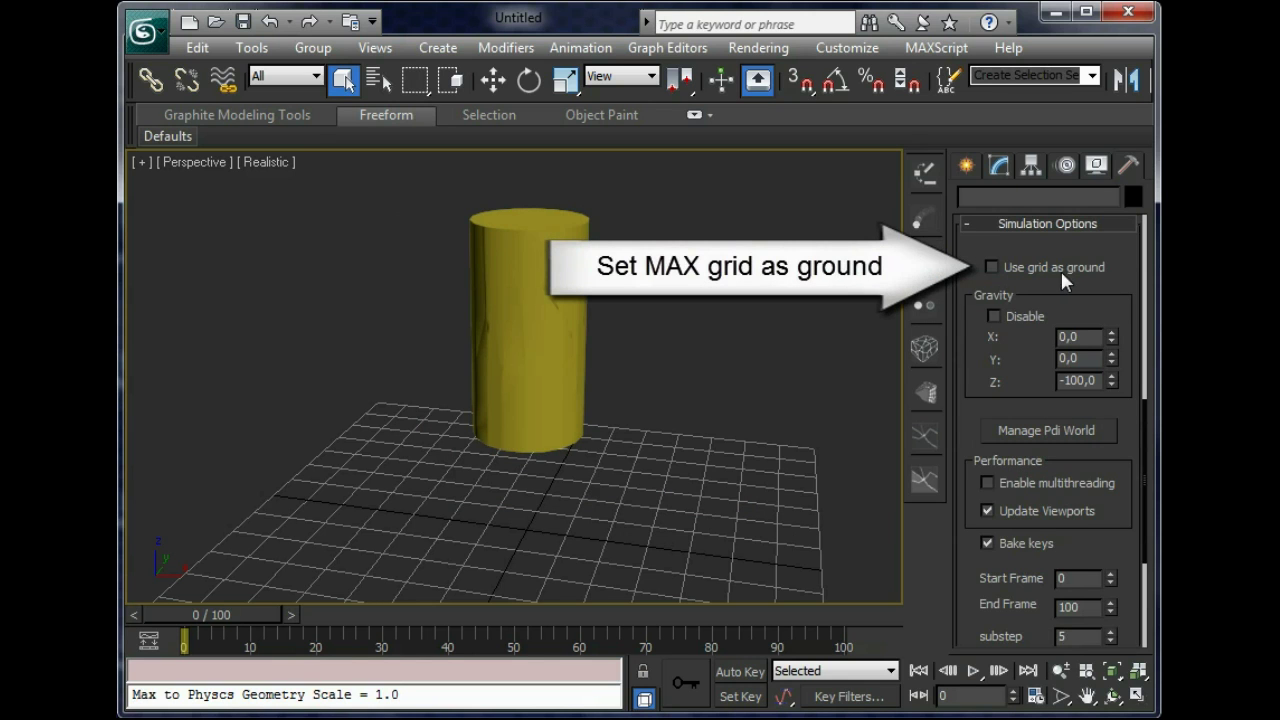
left_click(990, 267)
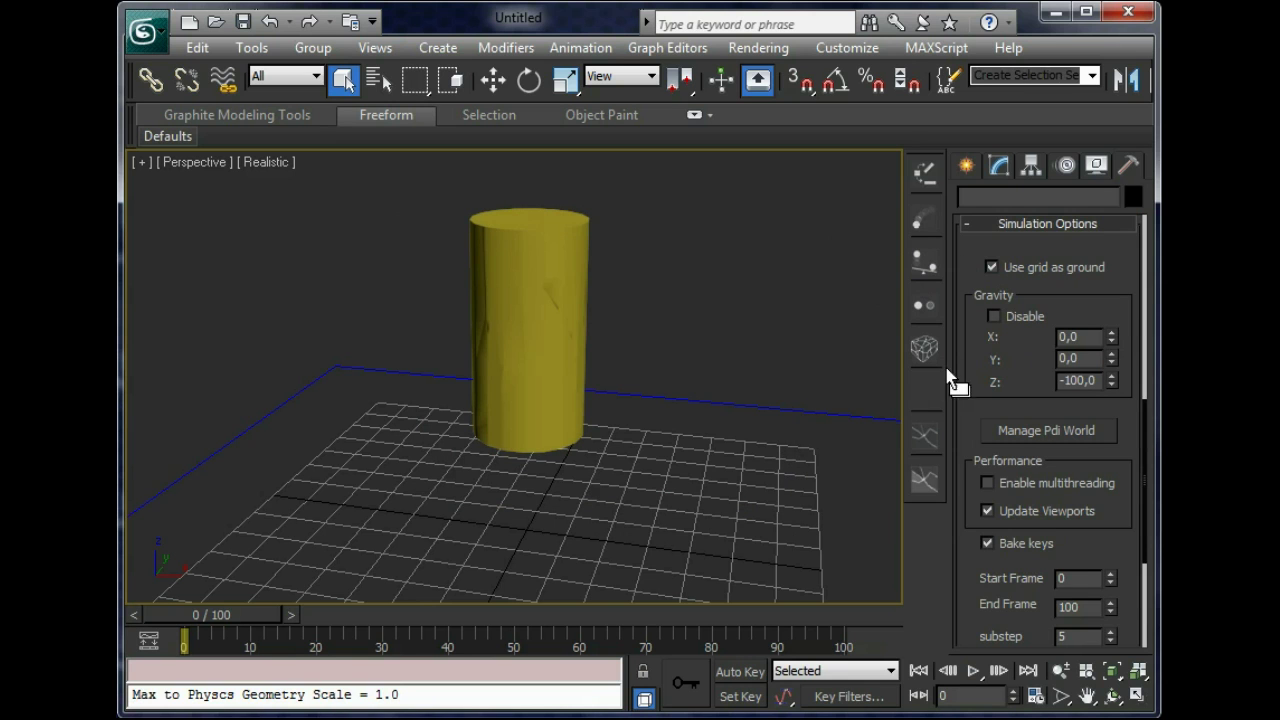
left_click_drag(1134, 429, 1138, 222)
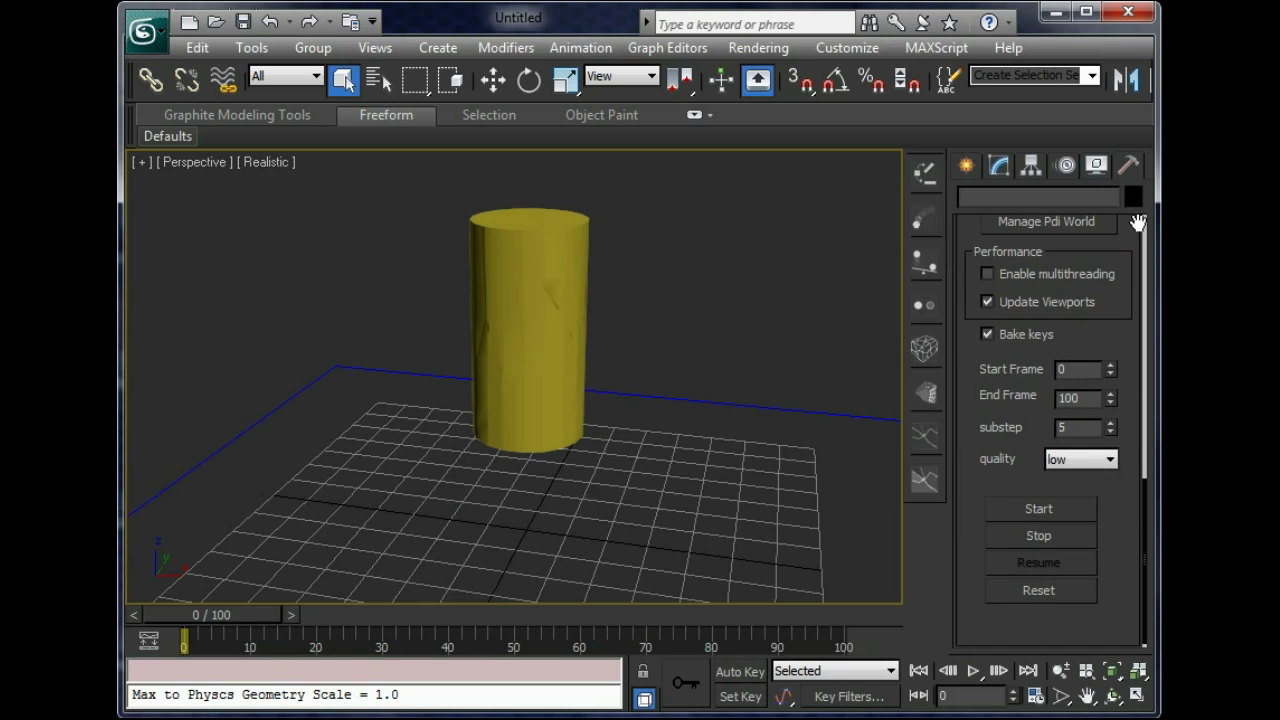
Run the physics simulation, then rewind to frame 0 and play back the falling splinters
left_click(1029, 516)
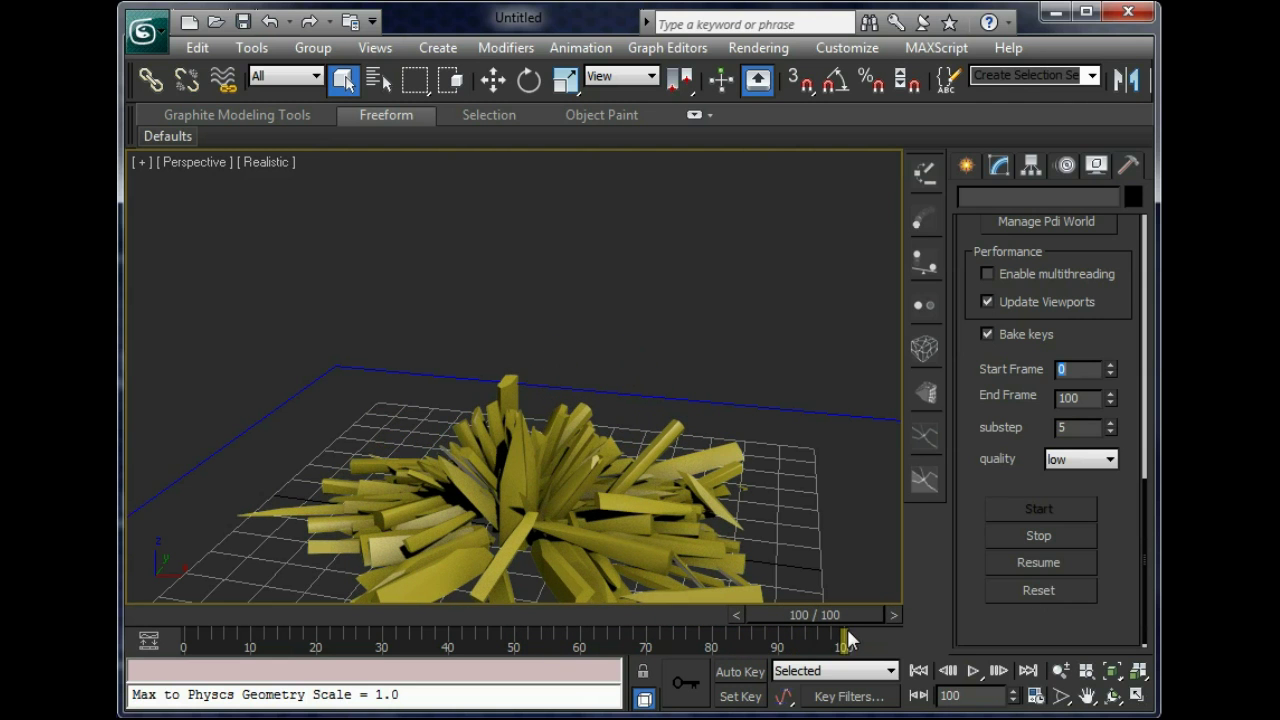
left_click(918, 670)
left_click(973, 670)
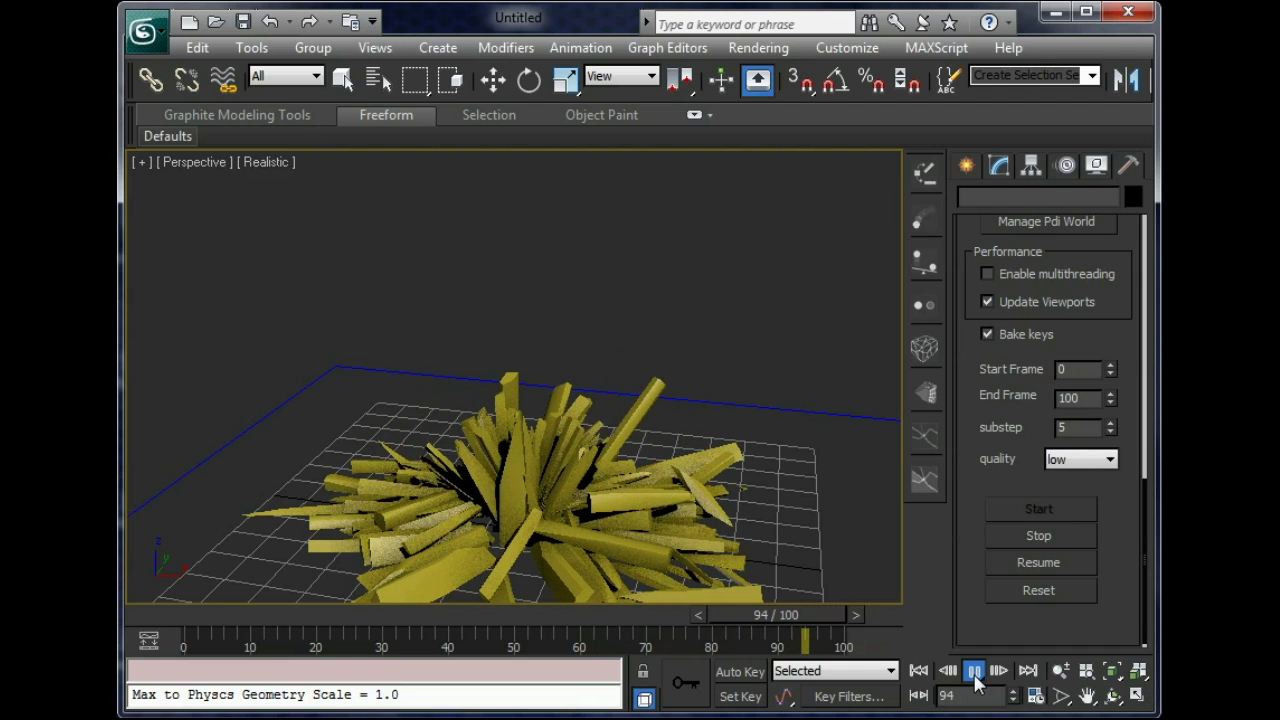
Pause playback at frame 99 and orbit to a higher, closer view of the scattered debris
left_click(974, 672)
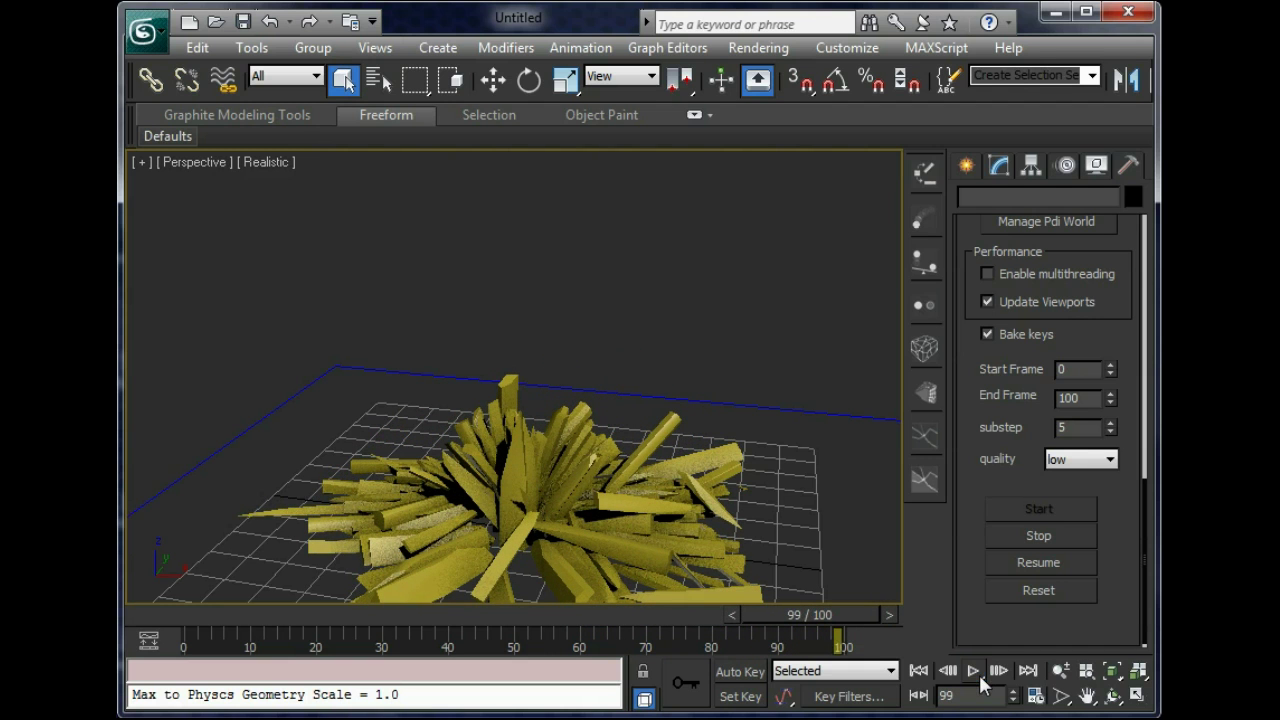
left_click(1112, 695)
left_click_drag(854, 540, 457, 386)
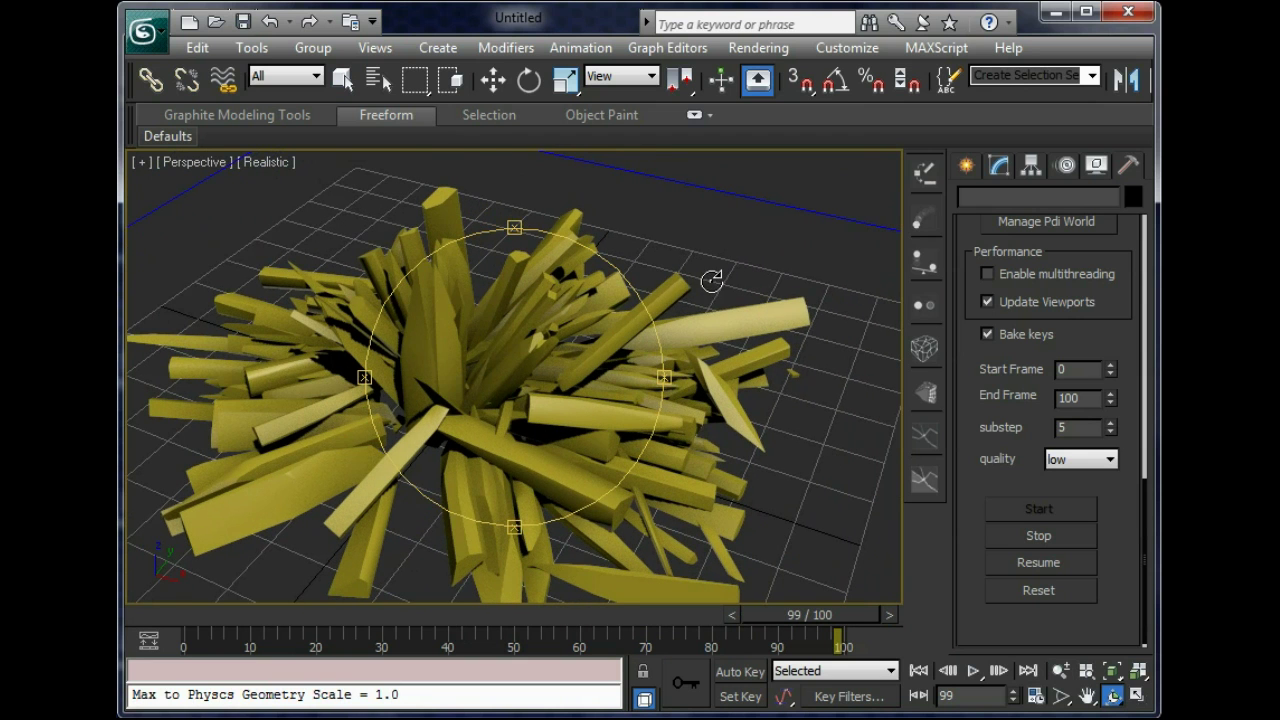
left_click(343, 79)
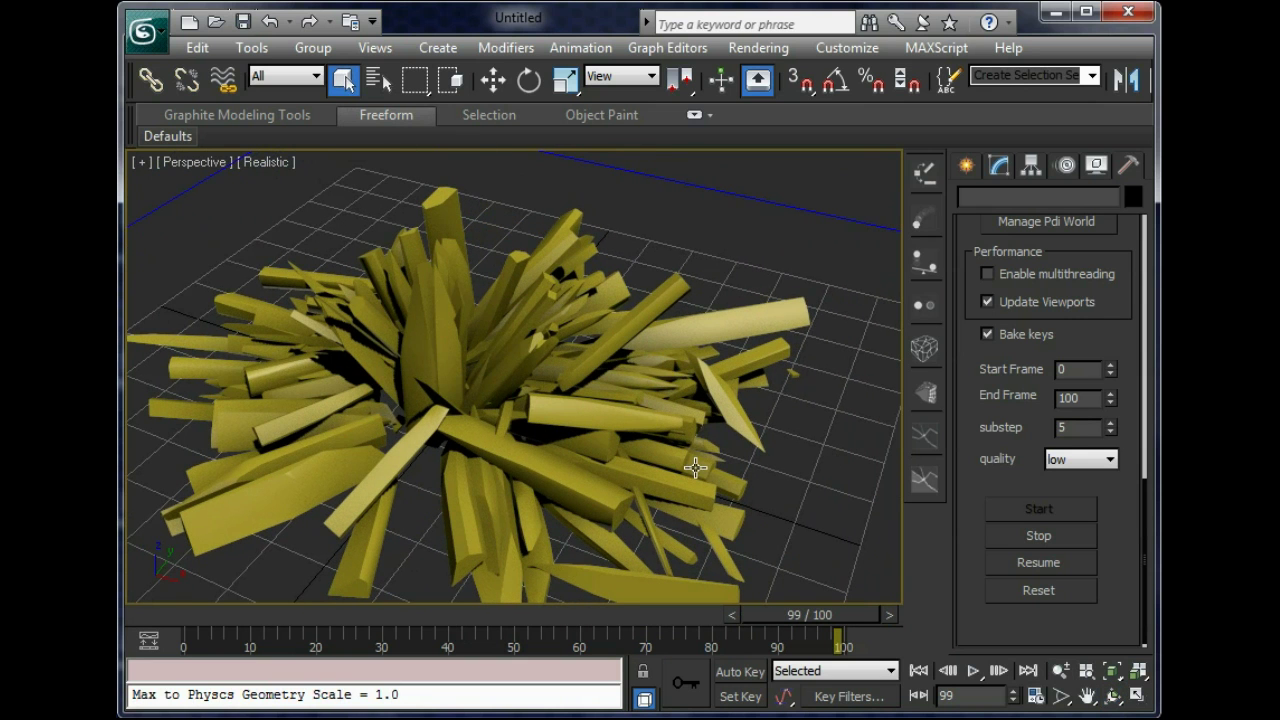
Pick fragment Cylinder190 and add jagginess (strength 1,0, resolution 3) to the splinters
left_click(927, 396)
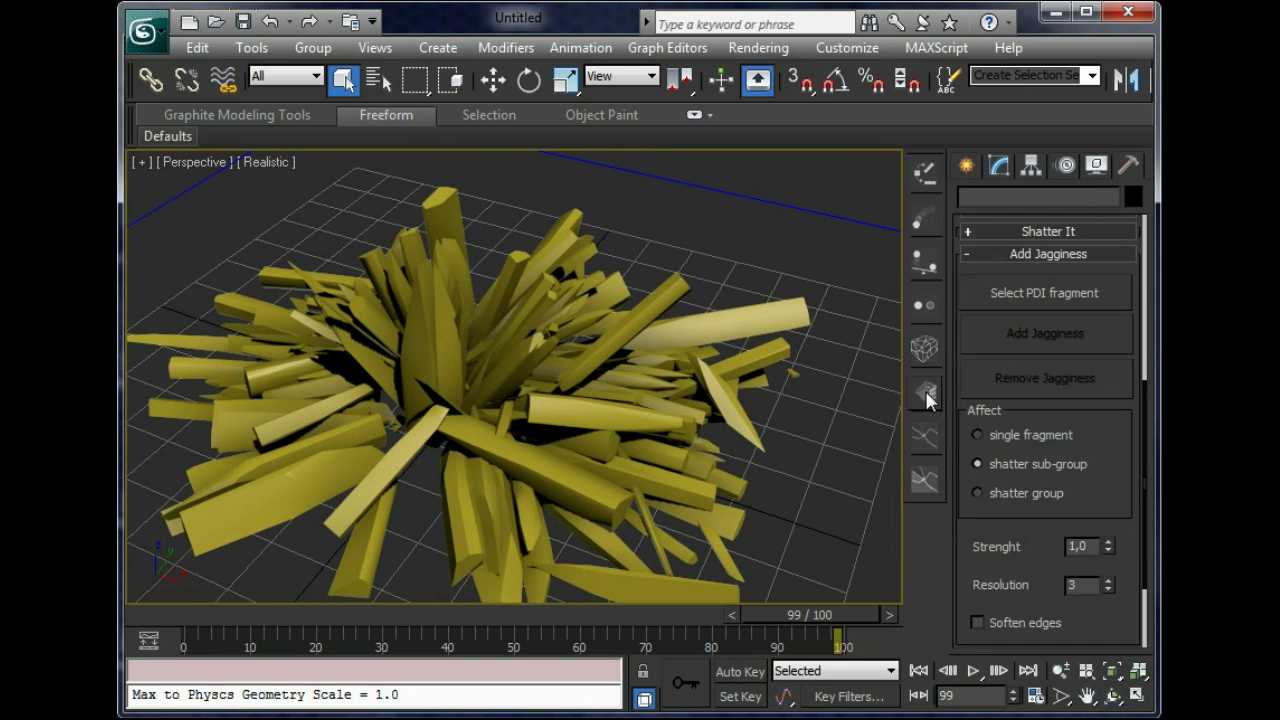
left_click(1025, 297)
left_click(585, 418)
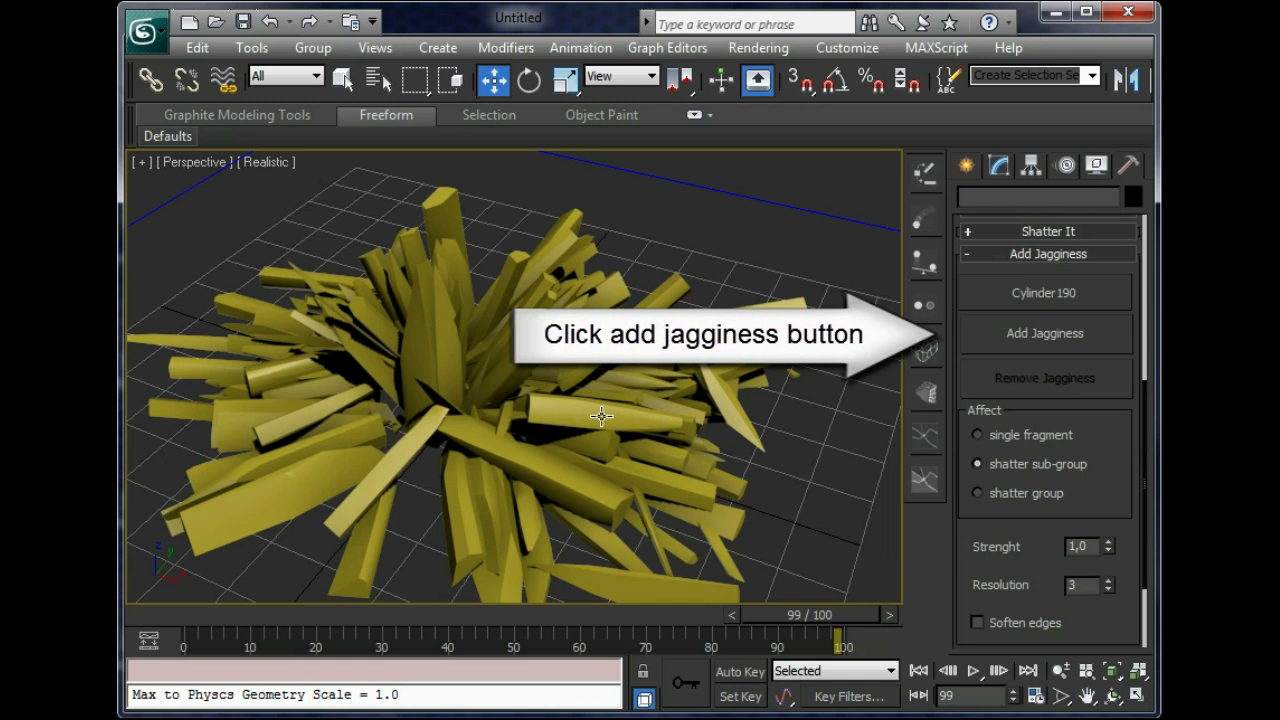
left_click(1018, 334)
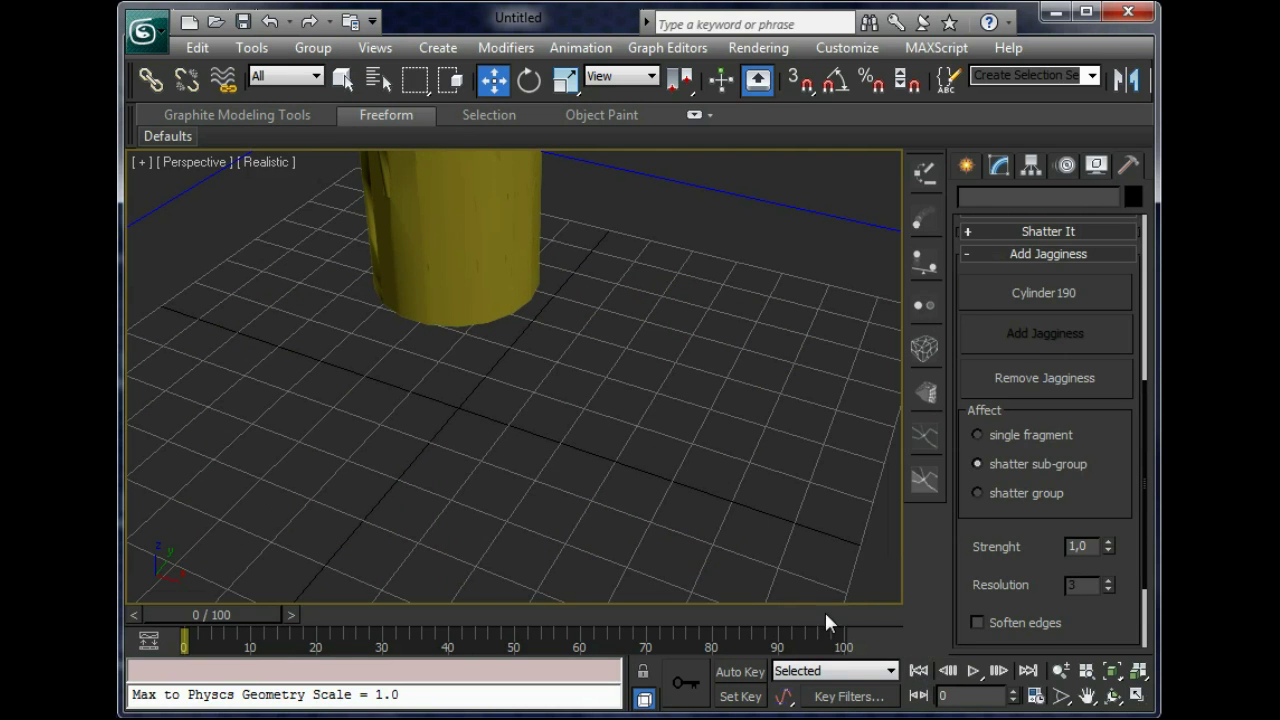
Play the jagged-edged simulation through to frame 100, then stop playback
left_click(973, 671)
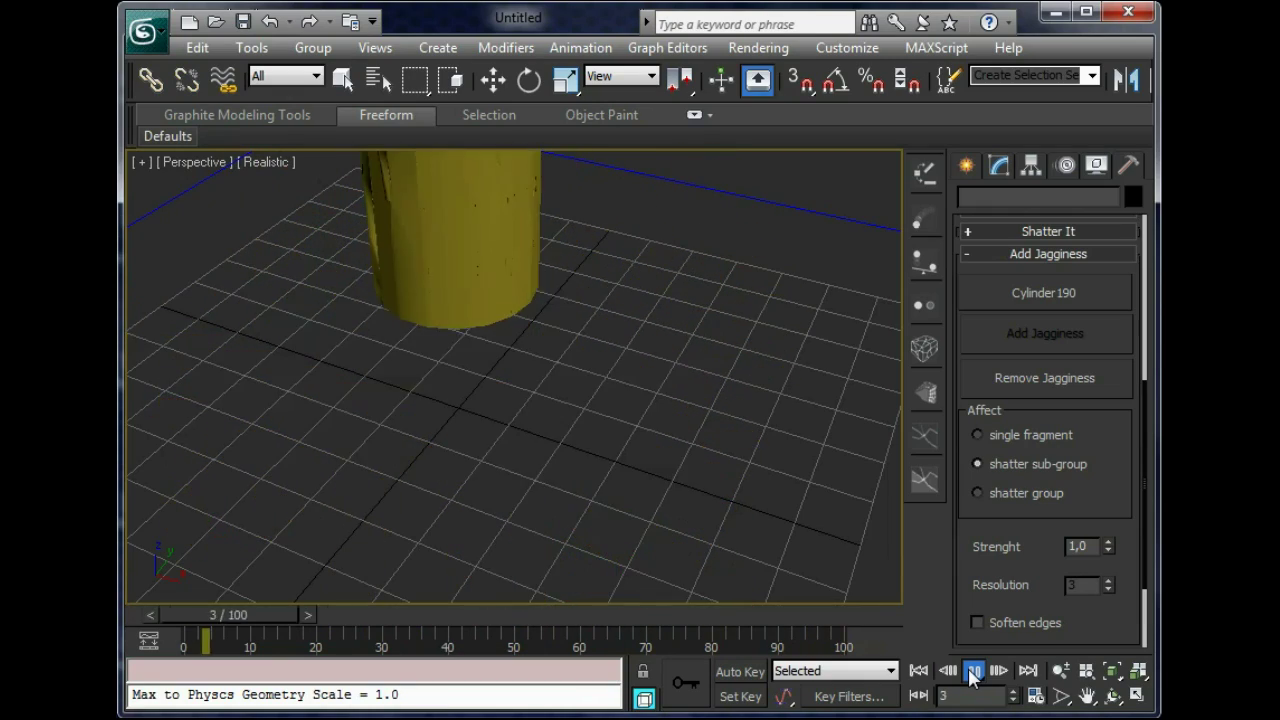
left_click(970, 677)
Jump to the last frame, zoom in and orbit to a lower, closer view of the splinter pile
key("End")
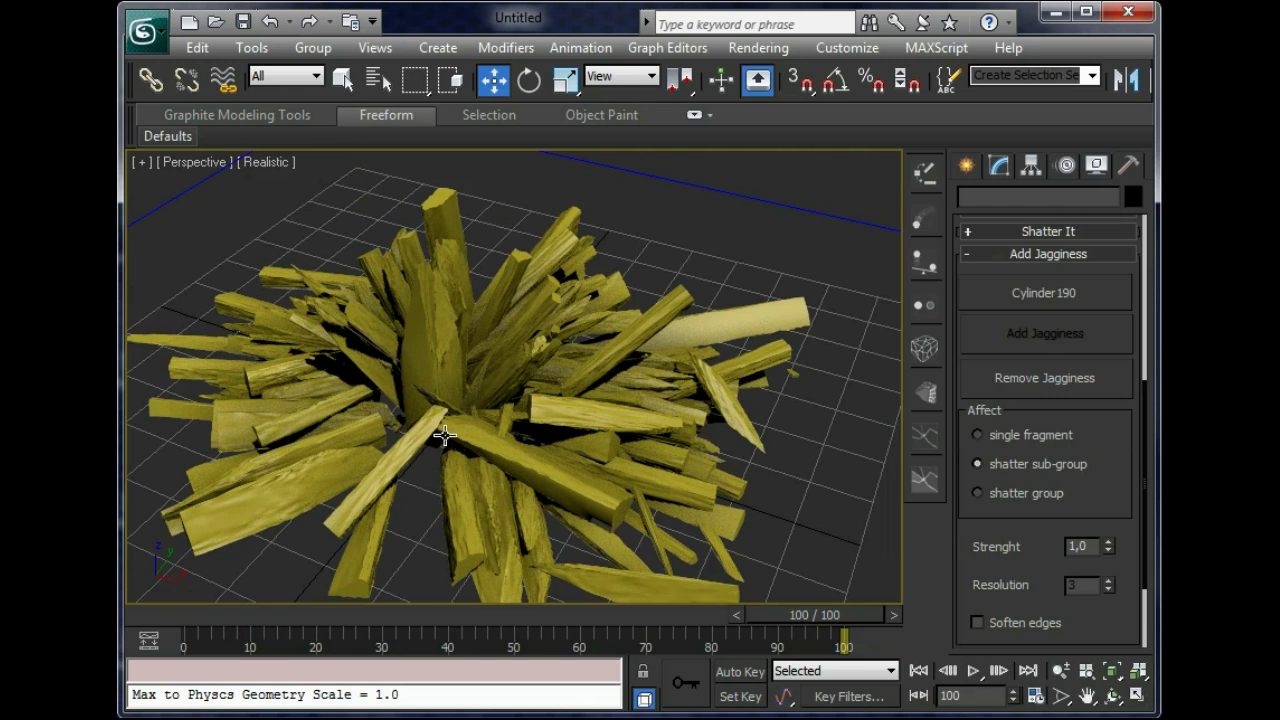
scroll(445, 435, "up", 4)
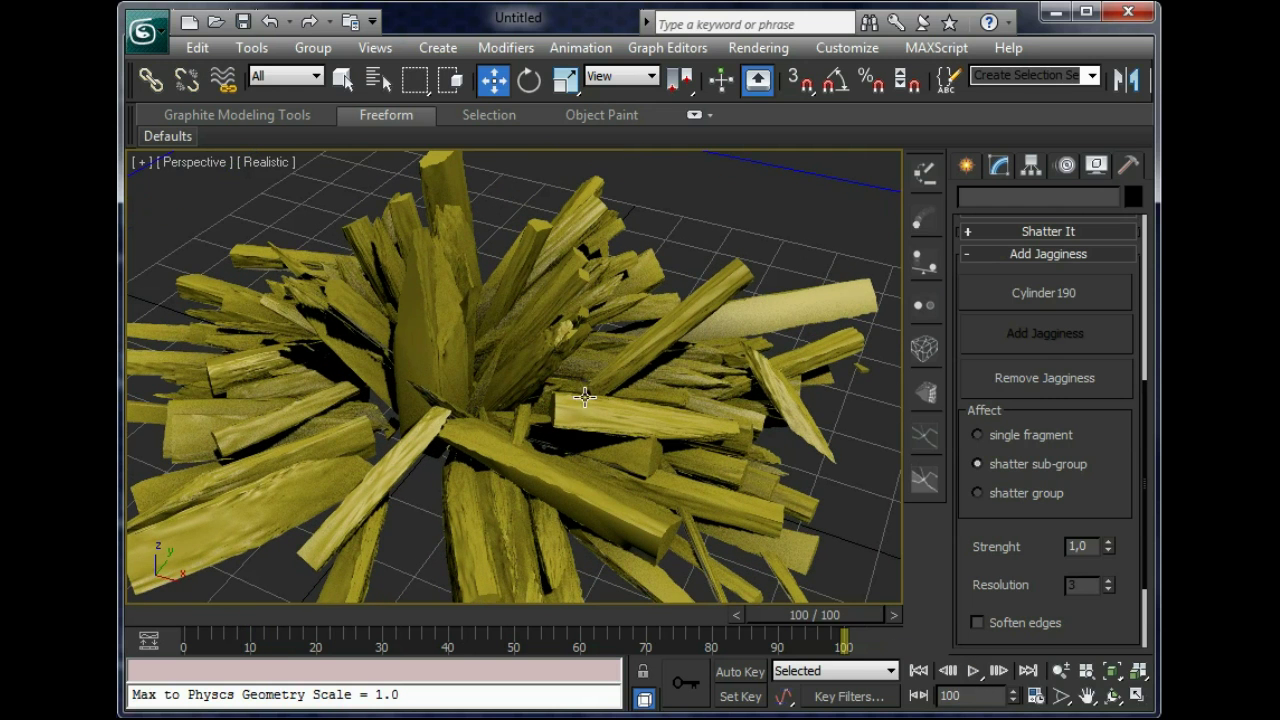
left_click(1113, 697)
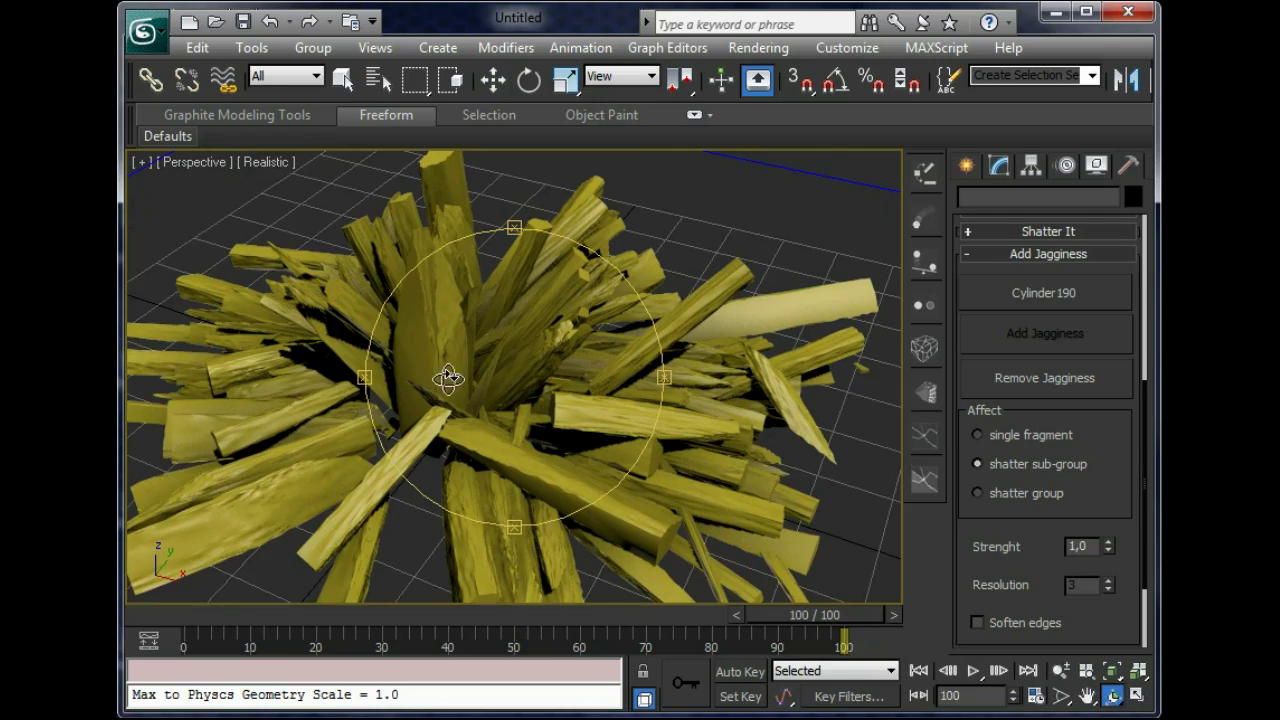
left_click_drag(443, 380, 750, 340)
mouse_move(445, 421)
left_mouse_down()
mouse_move(453, 443)
mouse_move(446, 423)
mouse_move(429, 429)
left_mouse_up()
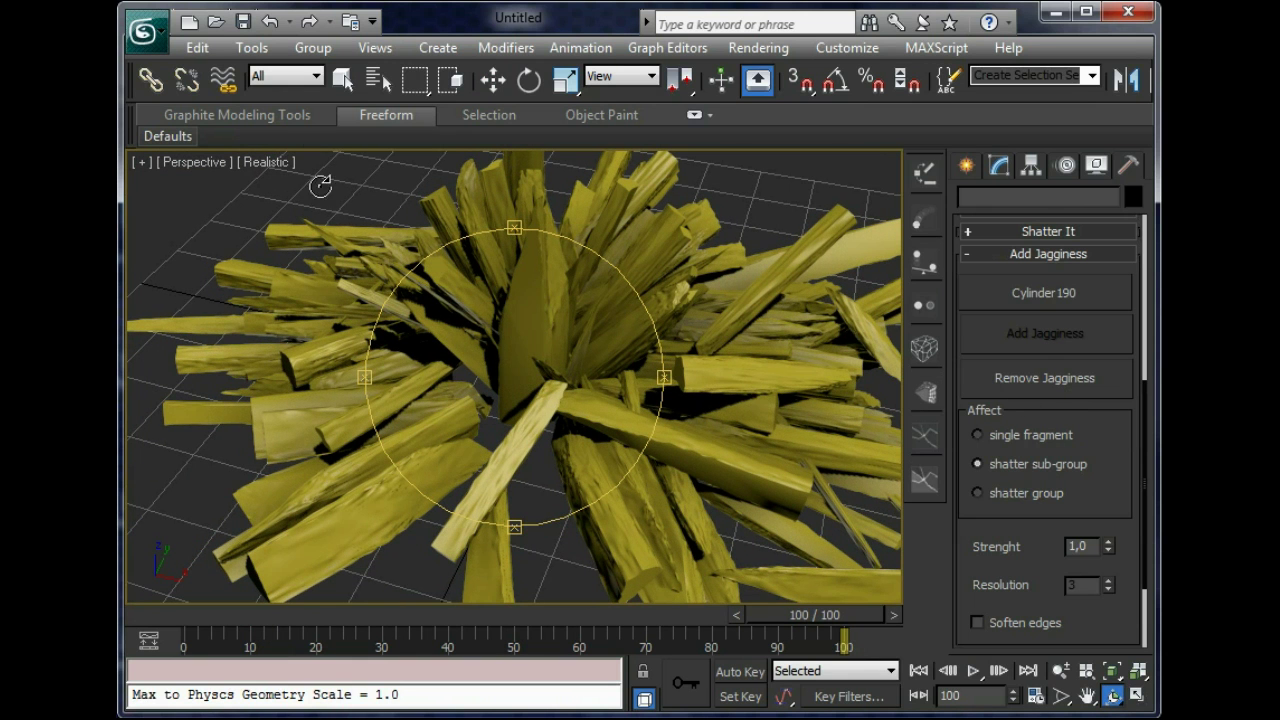
left_click(343, 80)
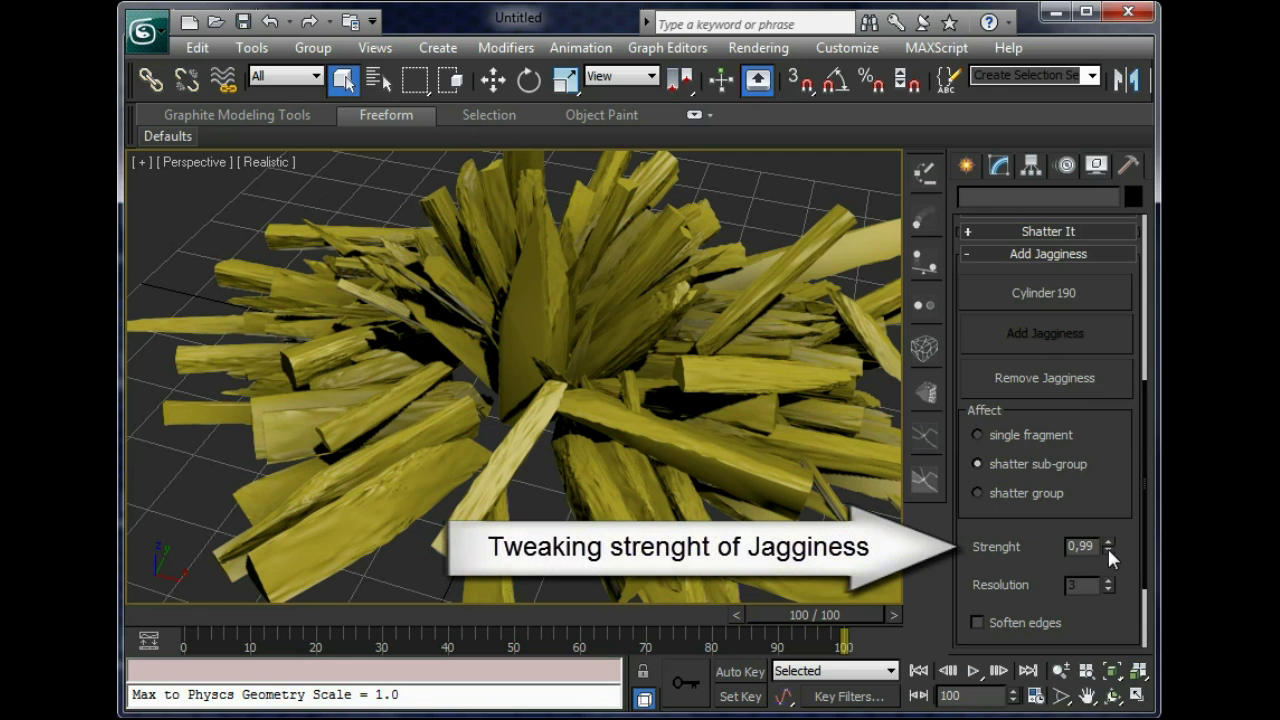
Compare jagginess strengths from 0,52 up to about 2,85, scrub the timeline, then settle on 1,2
left_click_drag(1108, 546, 1110, 700)
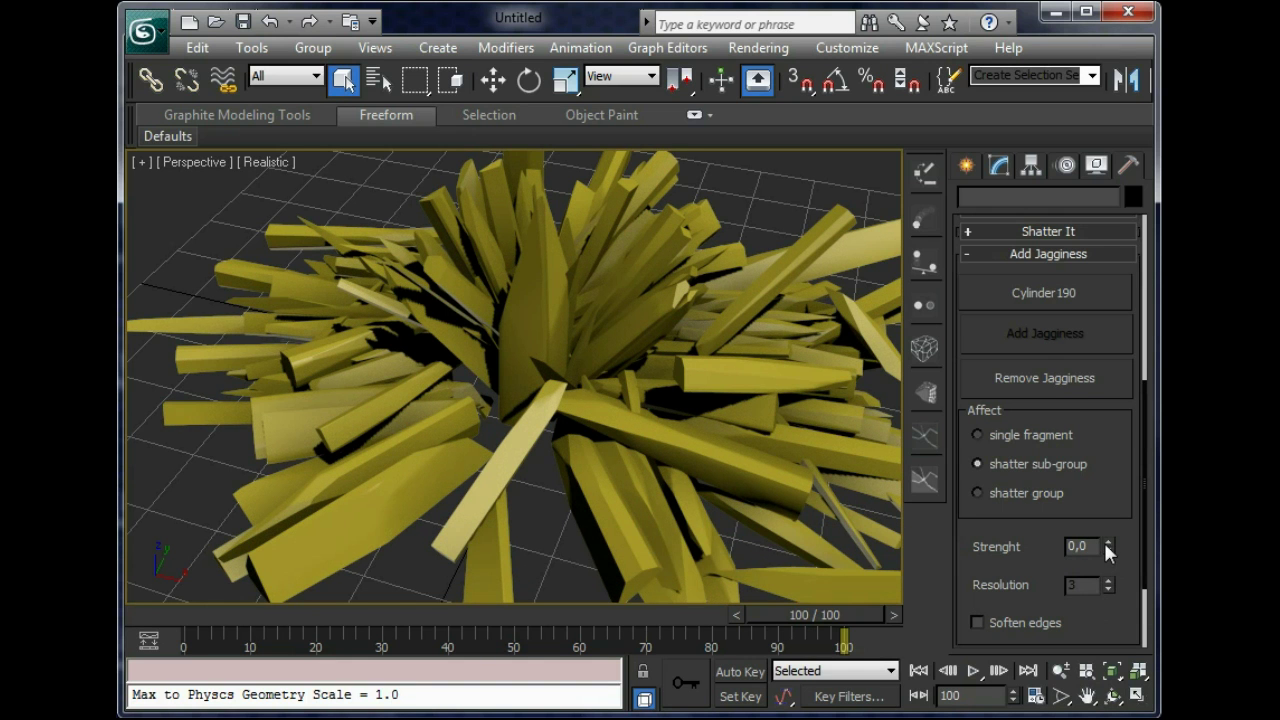
left_click_drag(1108, 550, 1109, 490)
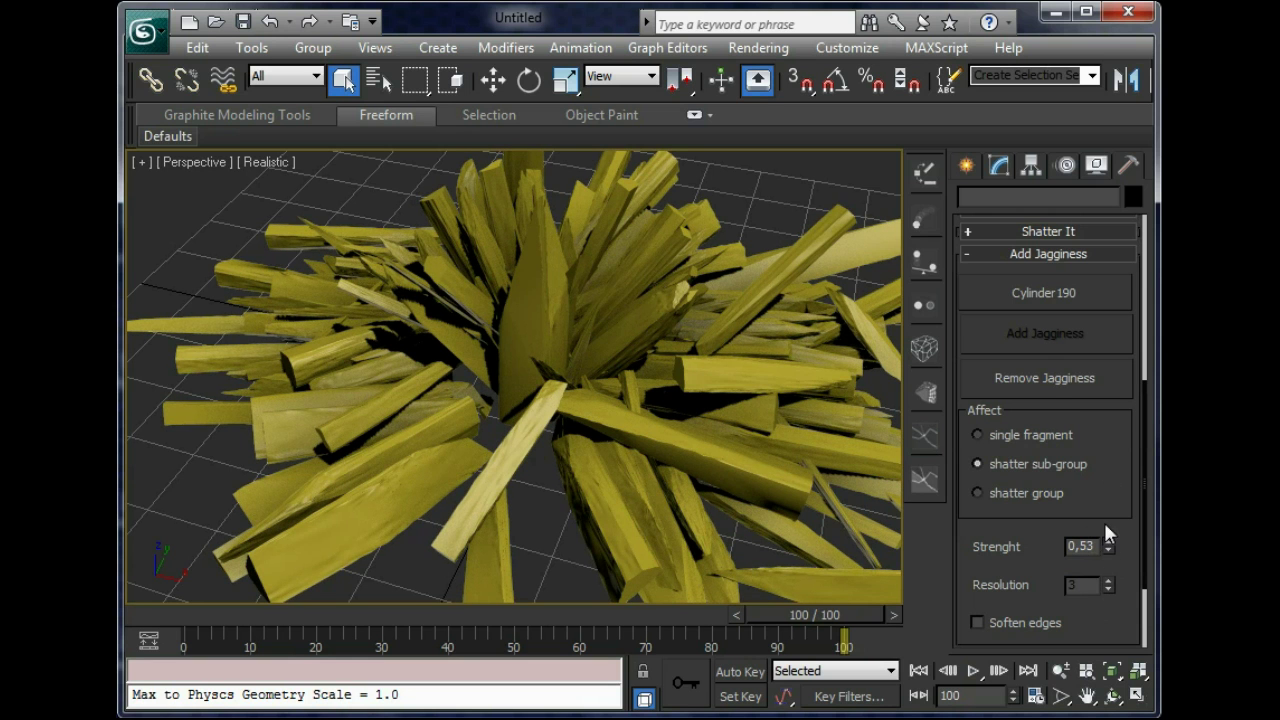
left_click_drag(1108, 545, 1105, 497)
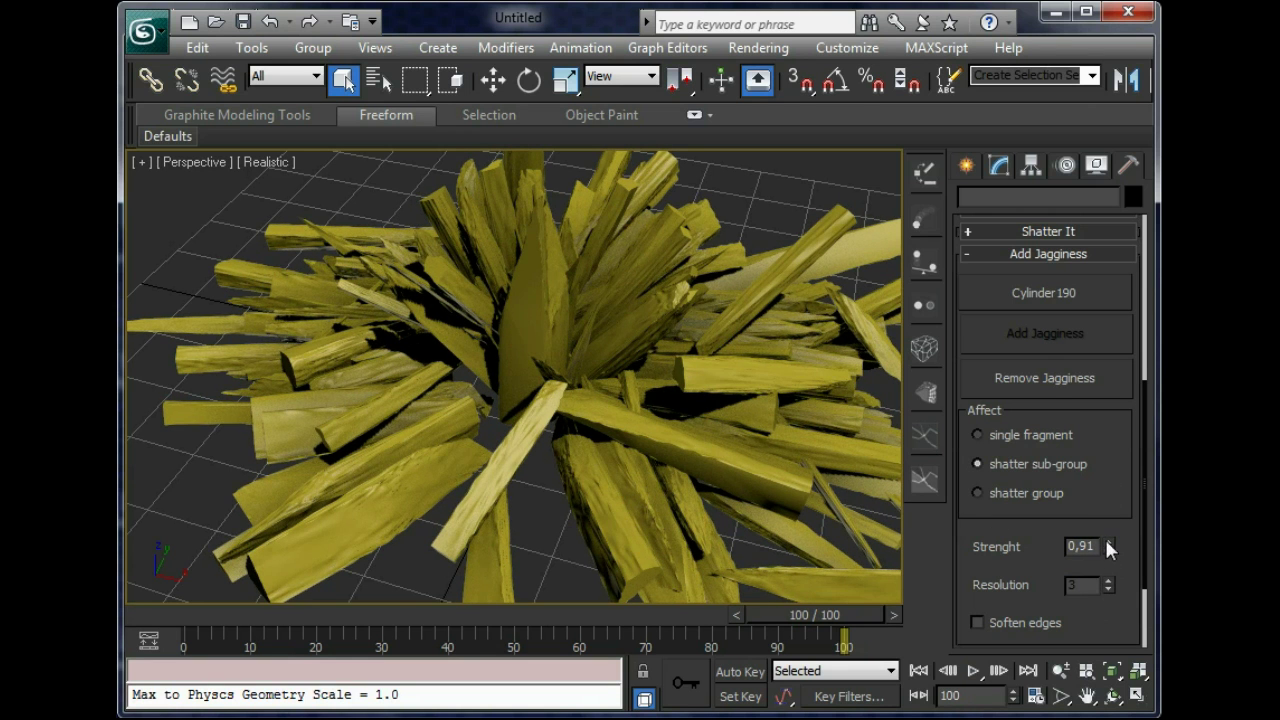
left_click_drag(1108, 546, 1103, 466)
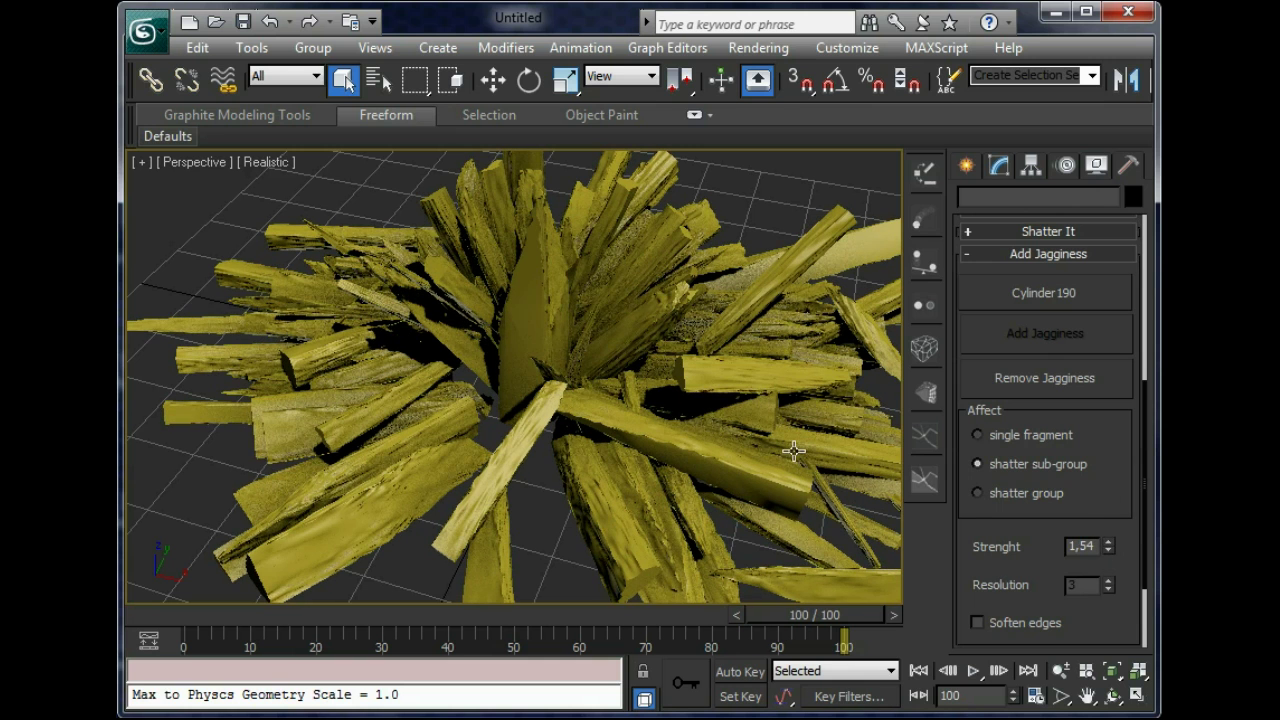
left_click_drag(1108, 546, 1104, 442)
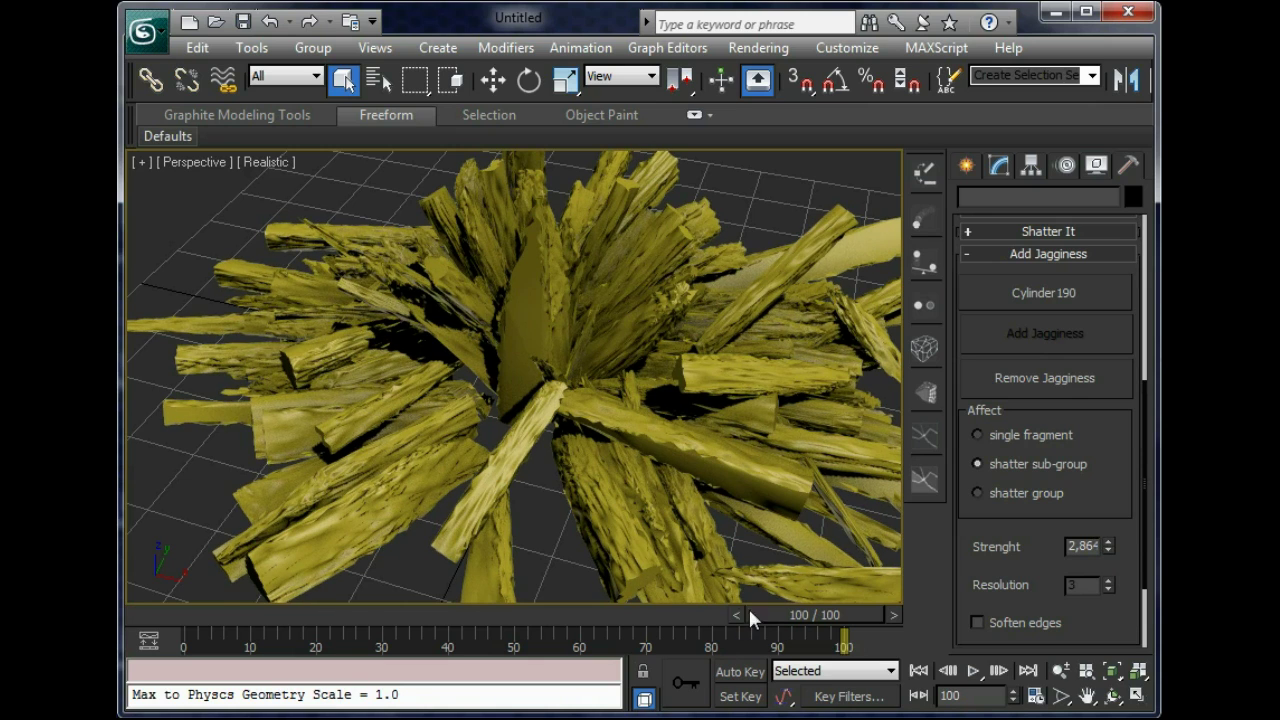
left_click_drag(760, 610, 705, 572)
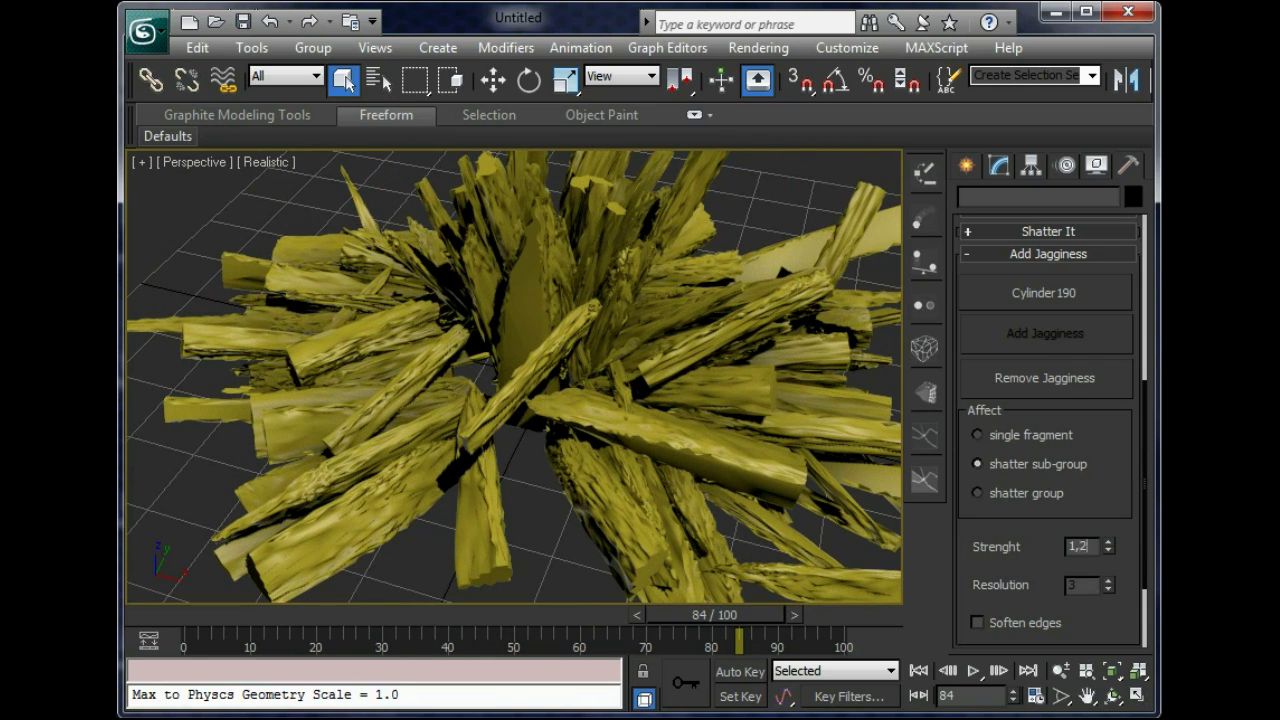
key("Return")
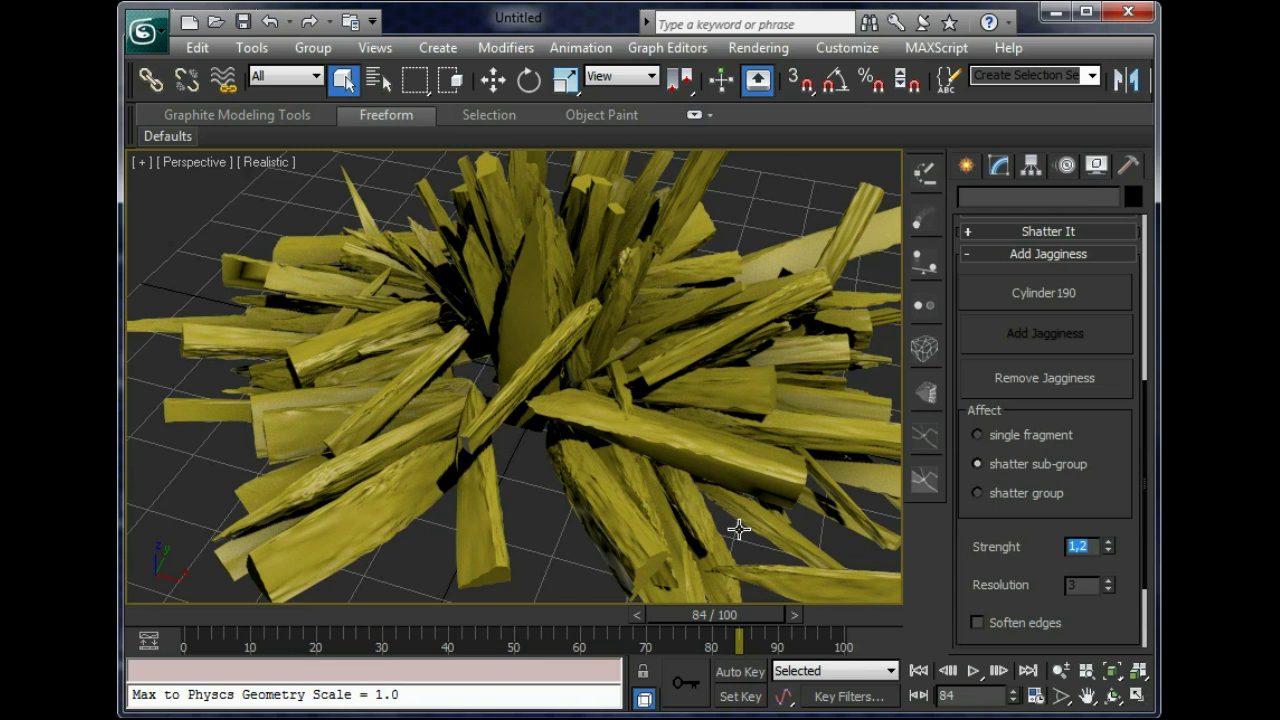
Rewind to frame 0, frame the cylinder in Perspective, and play the shatter simulation
left_click(918, 671)
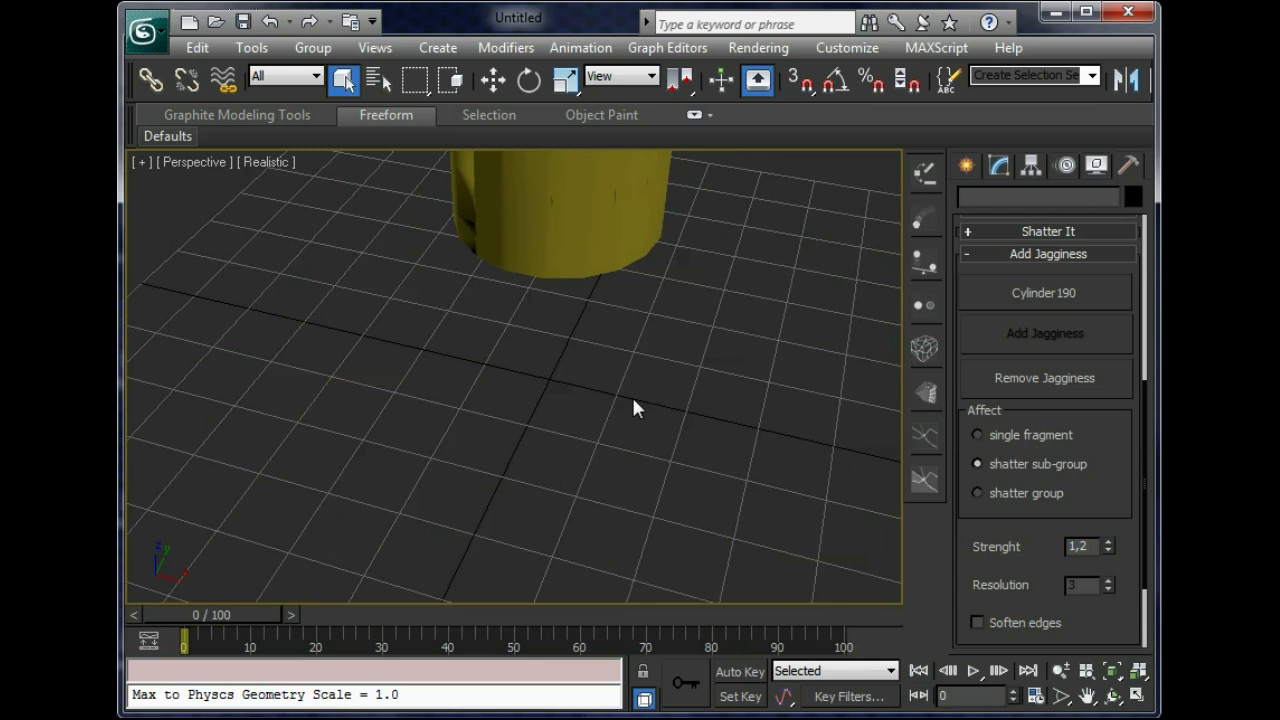
scroll(631, 394, "down", 3)
scroll(607, 405, "down", 3)
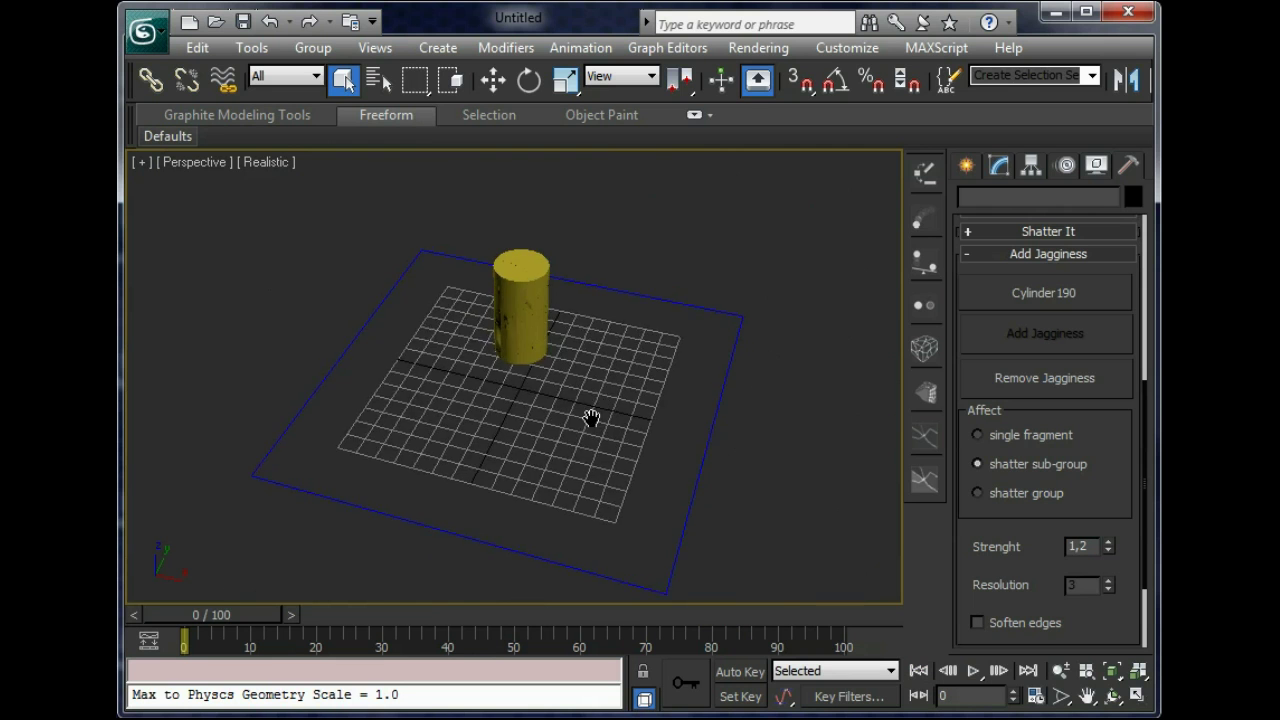
scroll(593, 440, "up", 1)
middle_click_drag(593, 443, 588, 421)
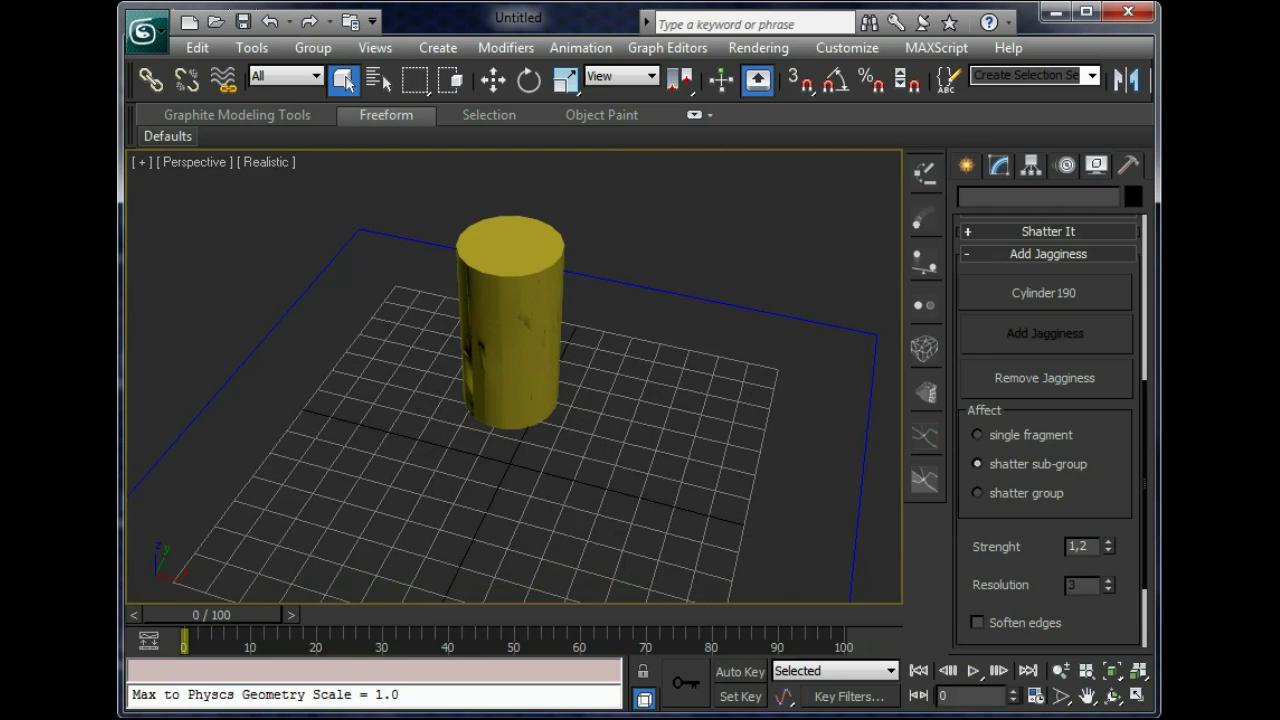
left_click(1113, 697)
left_click_drag(614, 391, 353, 440)
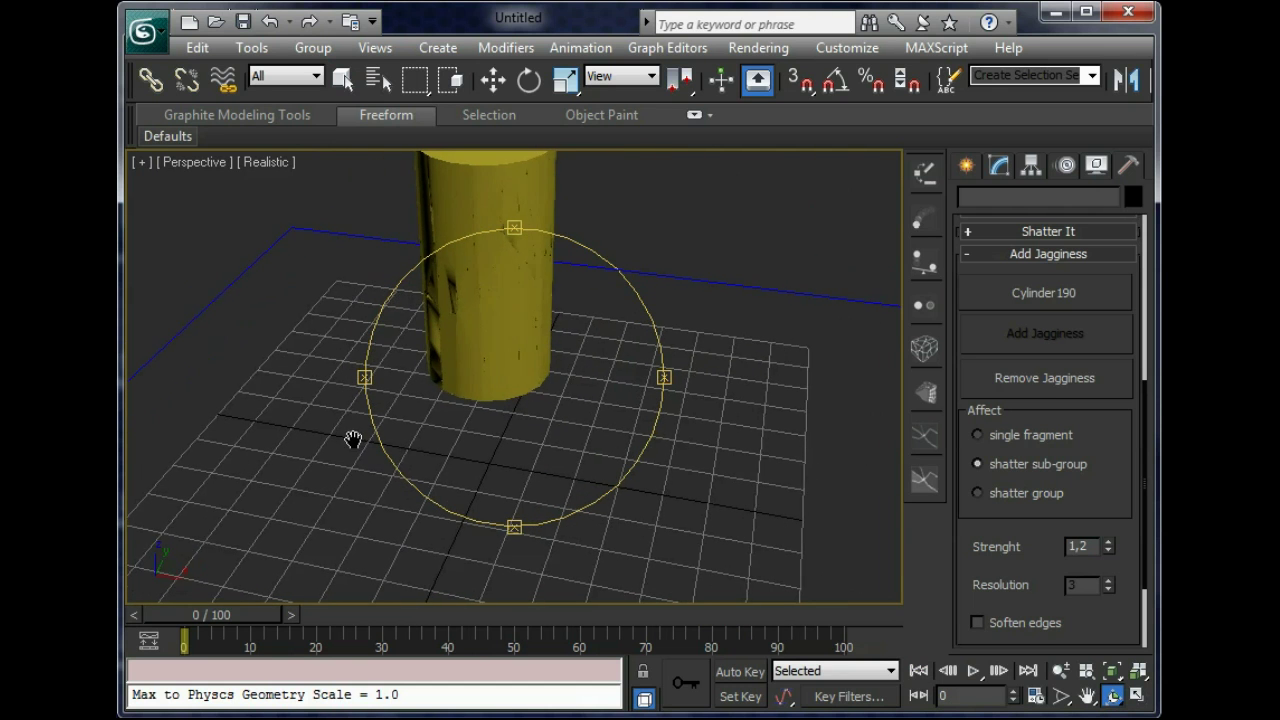
left_click(342, 80)
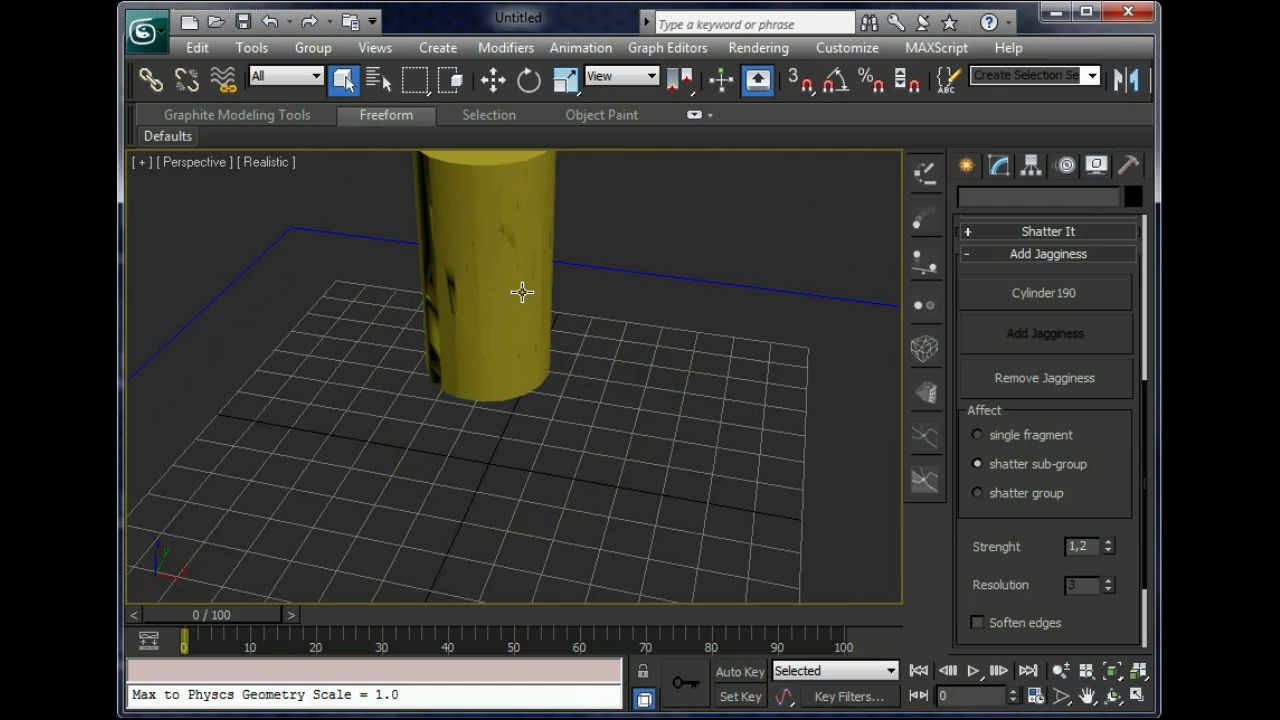
left_click(974, 671)
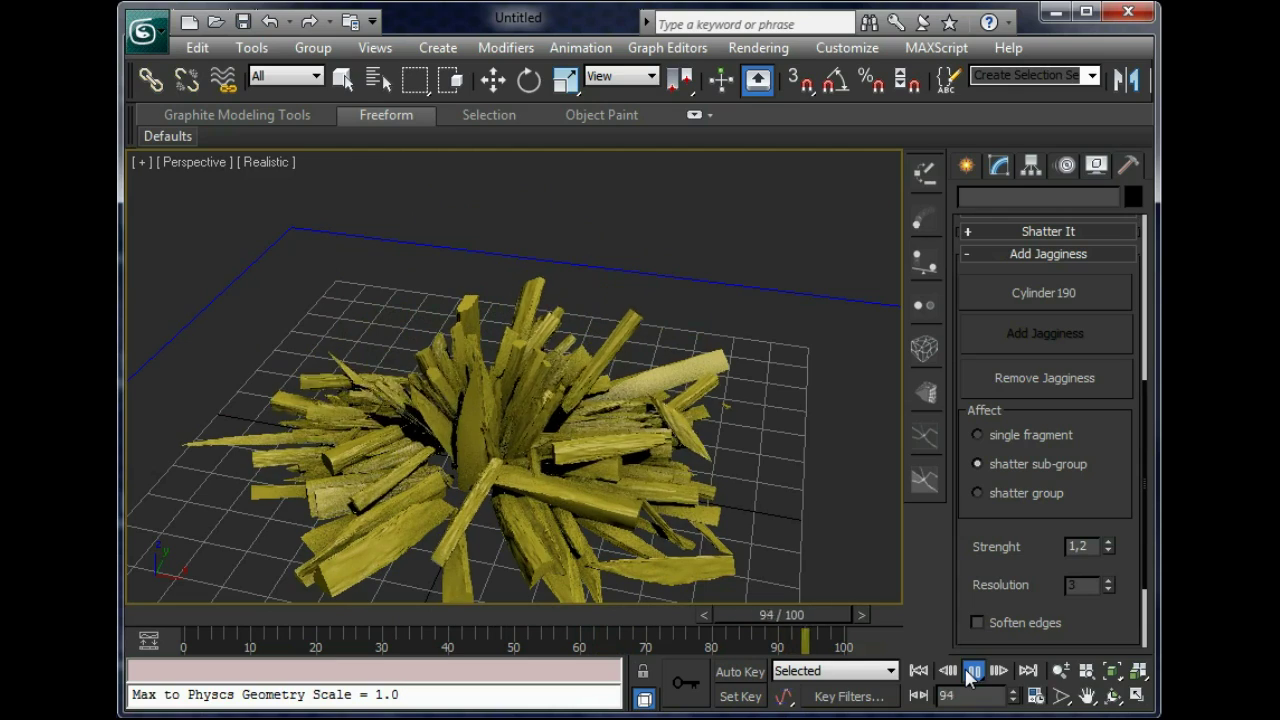
Stop playback at frame 96 and set the jagginess strength to 2,472
left_click(971, 672)
left_click_drag(651, 496, 520, 380)
left_click_drag(641, 371, 337, 276)
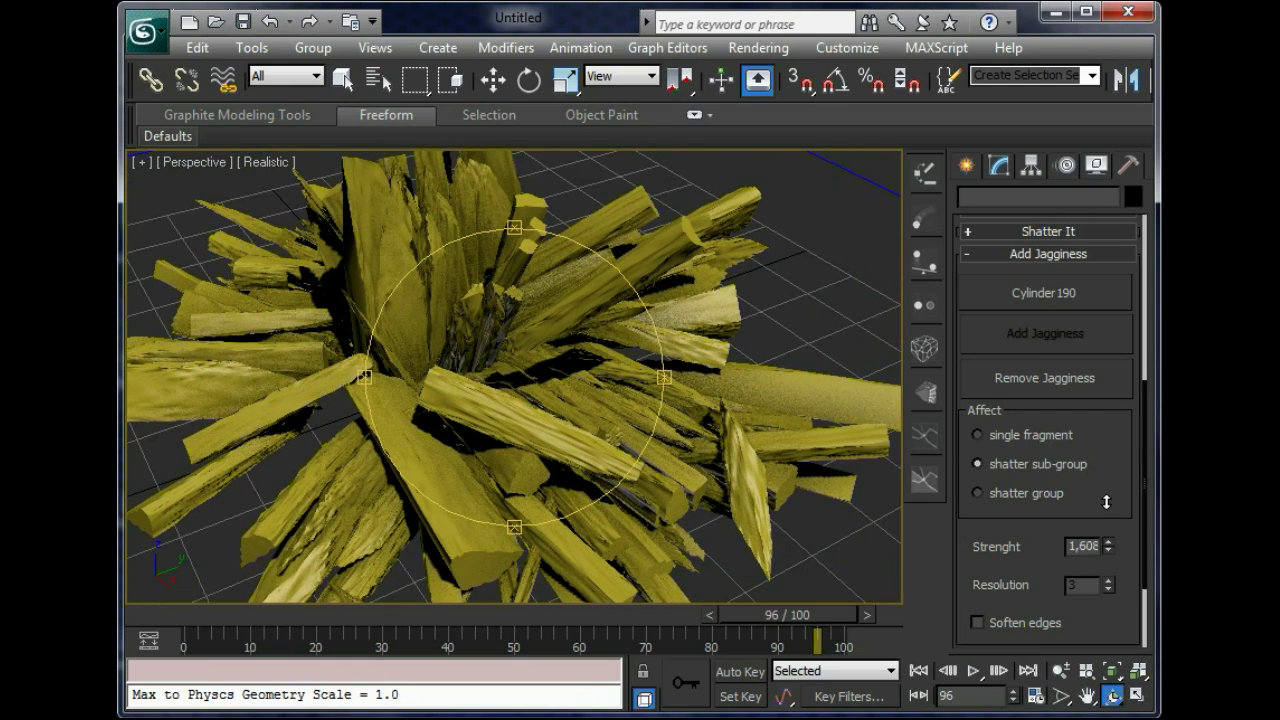
left_click_drag(1108, 605, 1108, 623)
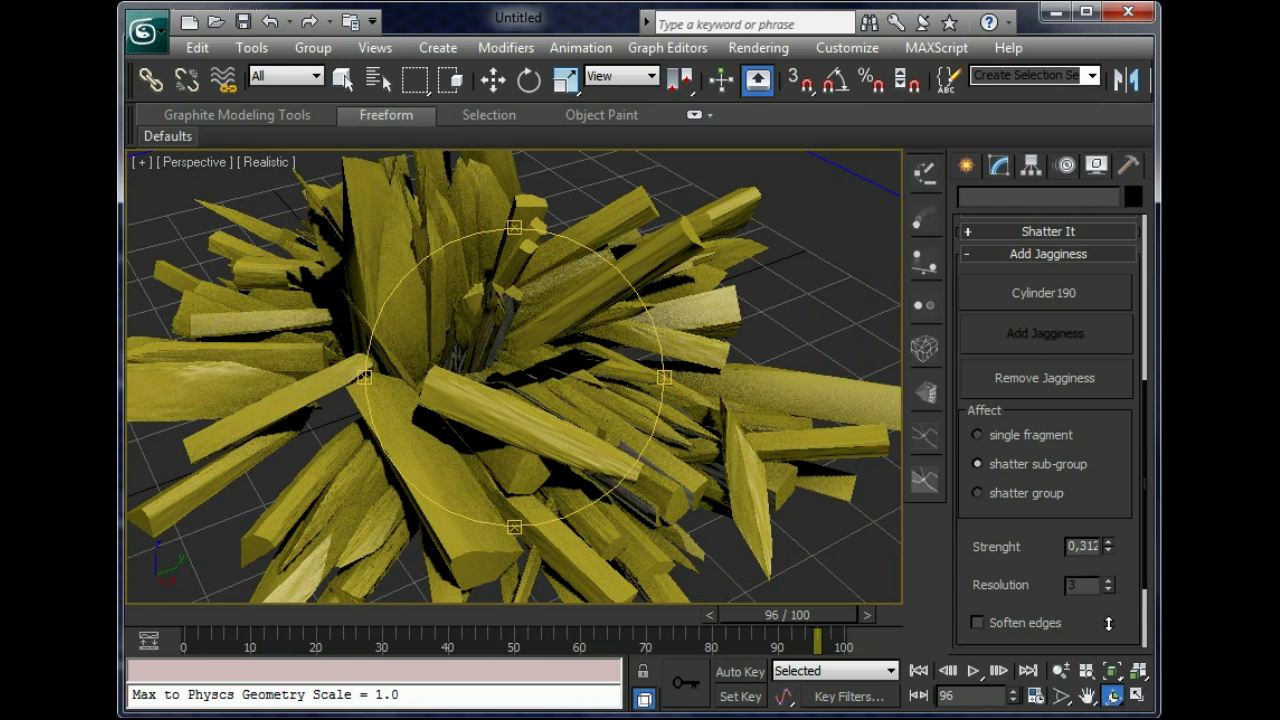
left_click_drag(1113, 537, 1115, 436)
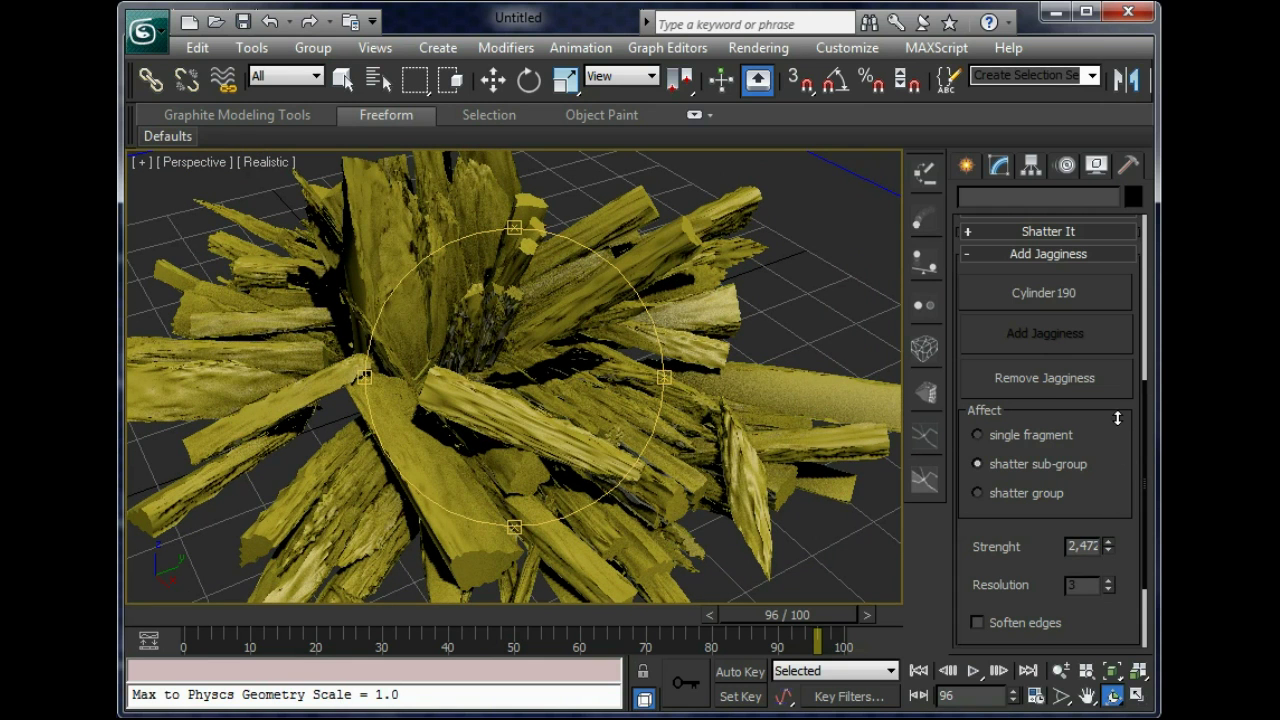